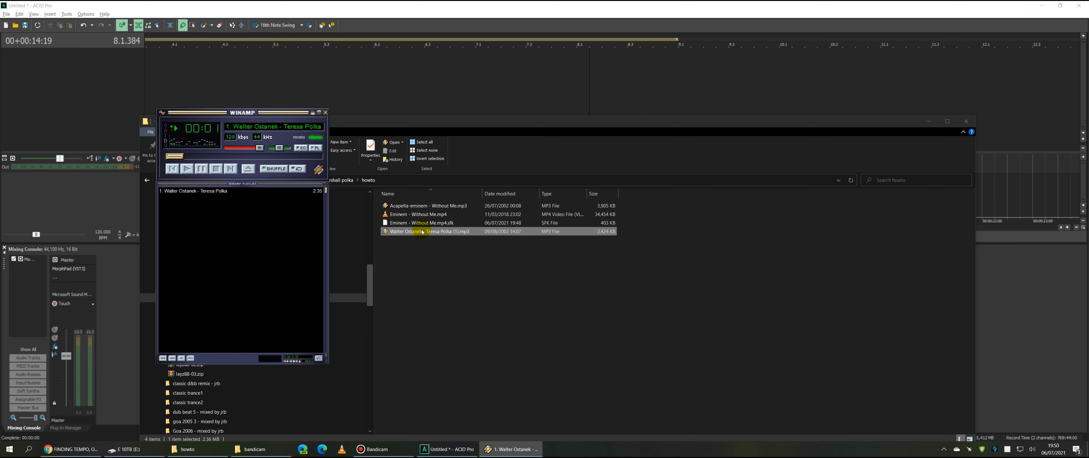
Close the Winamp player and add "Eminem - Without Me.mp4" from the howto folder to the empty timeline as a new track.
left_click(326, 112)
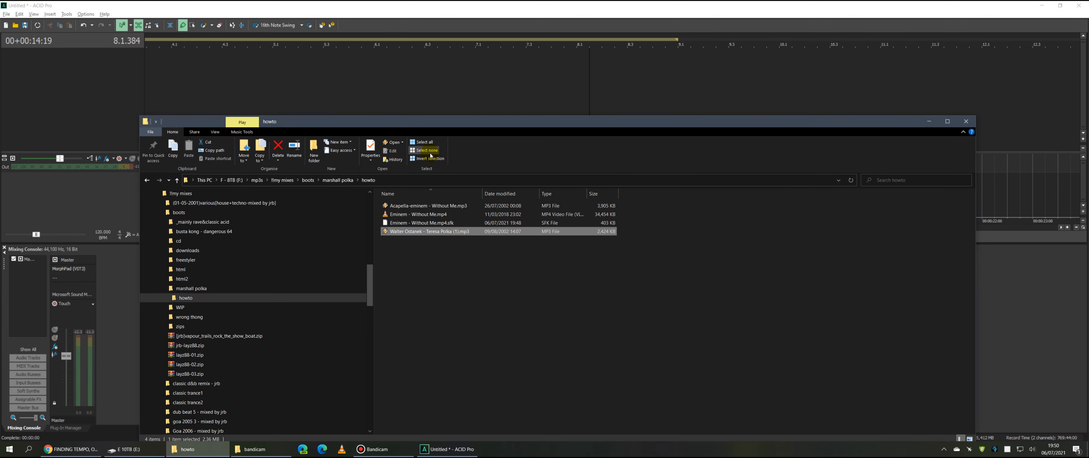
left_click(419, 215)
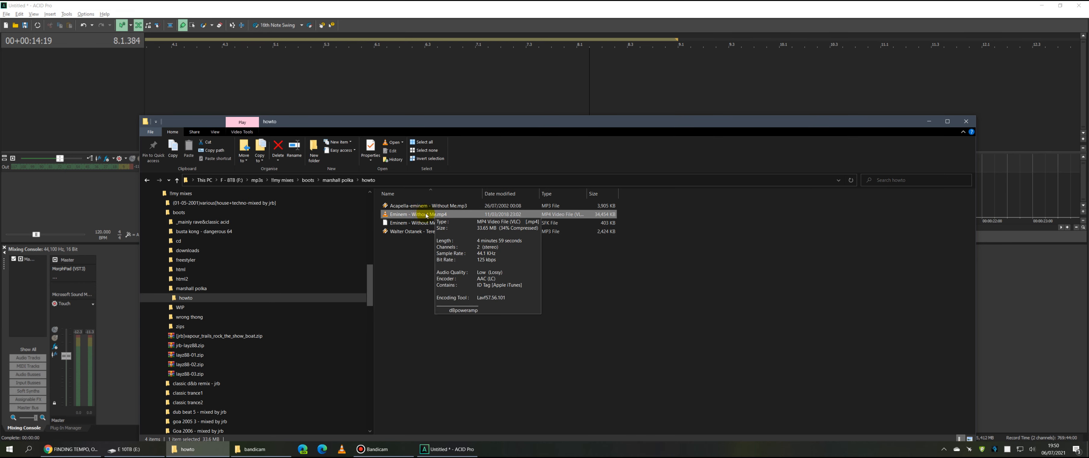
mouse_move(416, 217)
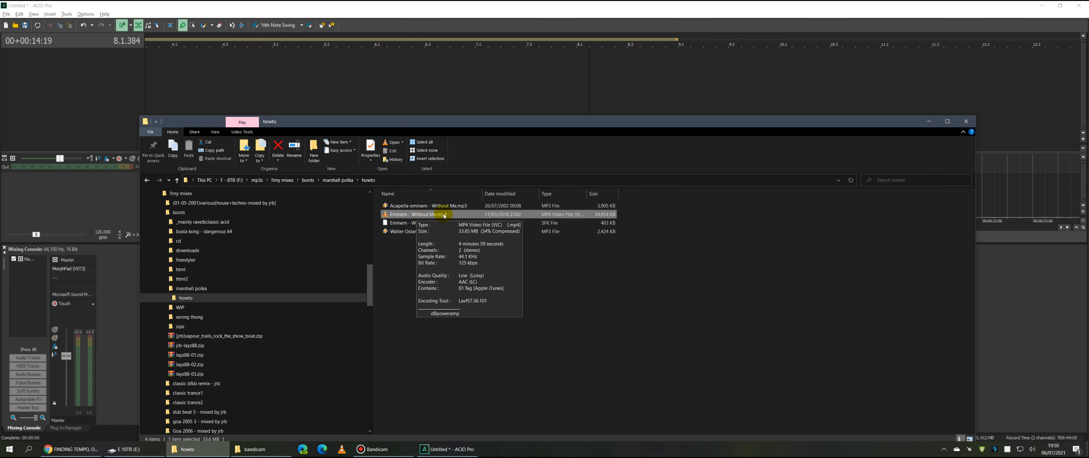
left_click_drag(407, 217, 158, 73)
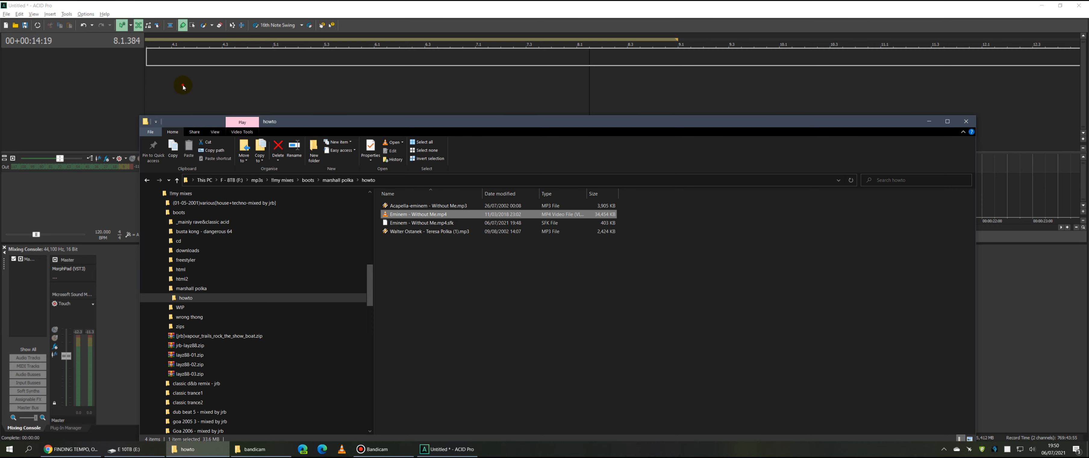
left_click_drag(184, 87, 183, 87)
left_click(551, 178)
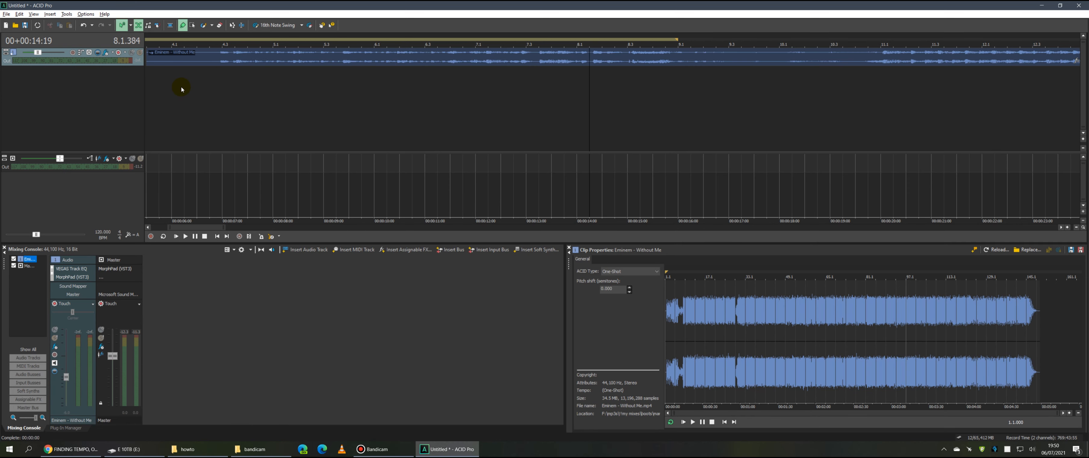
Play the Eminem track to find where the main beat starts, then shift its clip earlier so the beat falls at 8.2.
left_click(538, 65)
left_click(526, 85)
key("space")
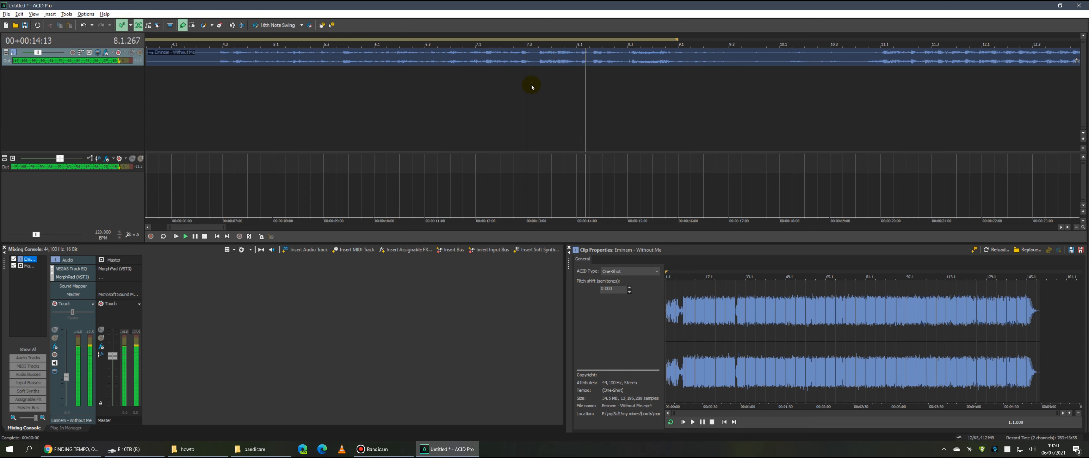
left_click(918, 96)
scroll(918, 100, "down", 2)
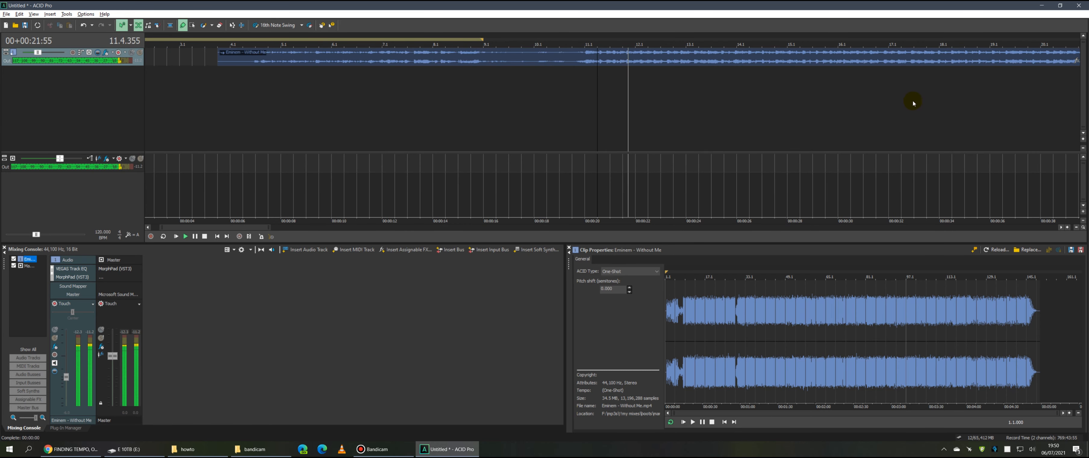
key("space")
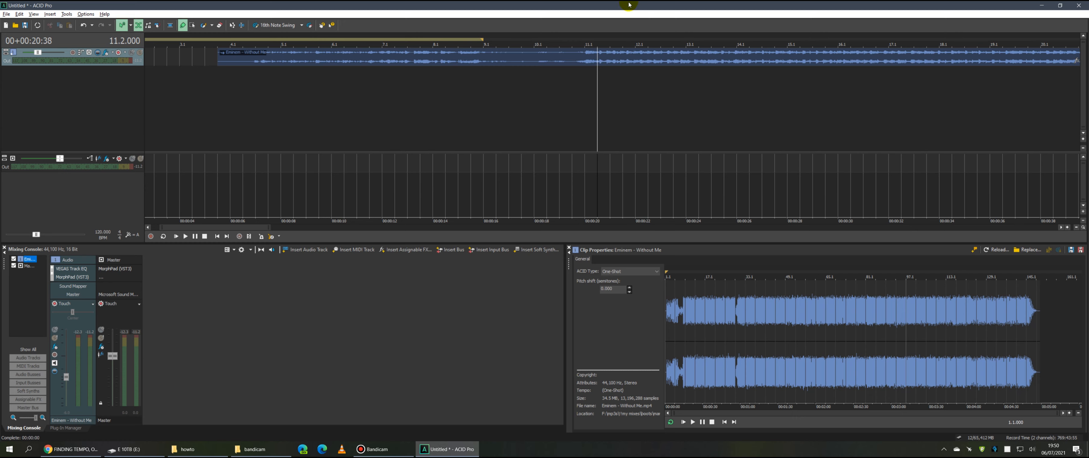
left_click_drag(591, 53, 446, 57)
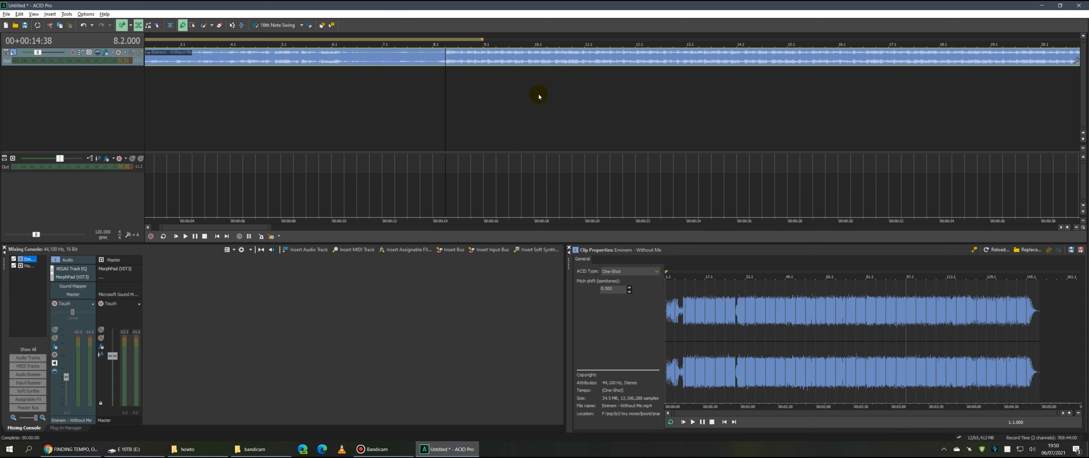
Add "Acapella-eminem - Without Me.mp3" as a second track without using the Beatmapper Wizard.
left_click(187, 449)
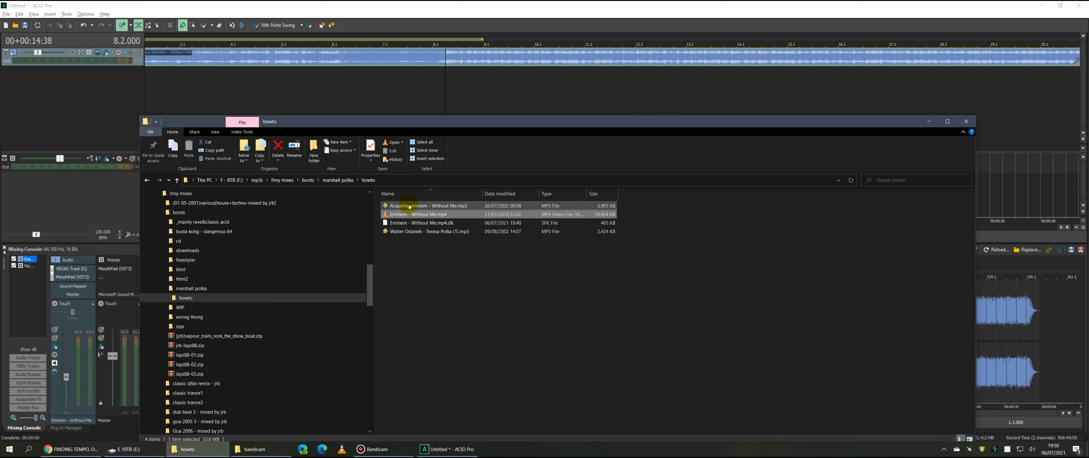
left_click(454, 207)
left_click(458, 298)
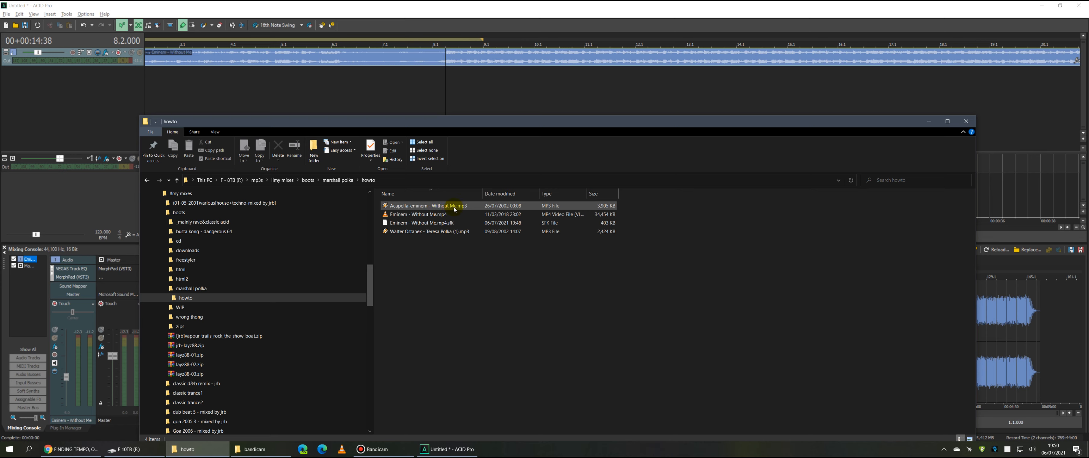
left_click_drag(454, 207, 155, 89)
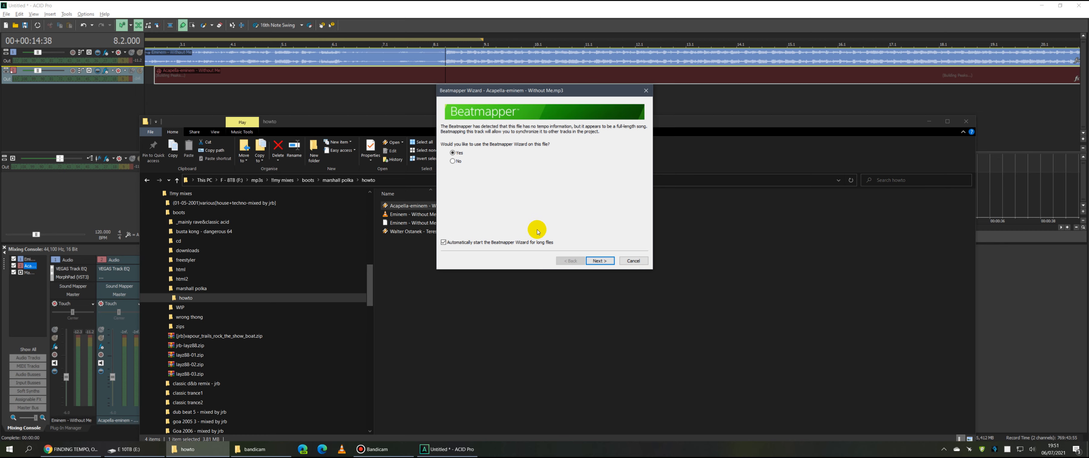
left_click(632, 260)
scroll(338, 85, "down", 2)
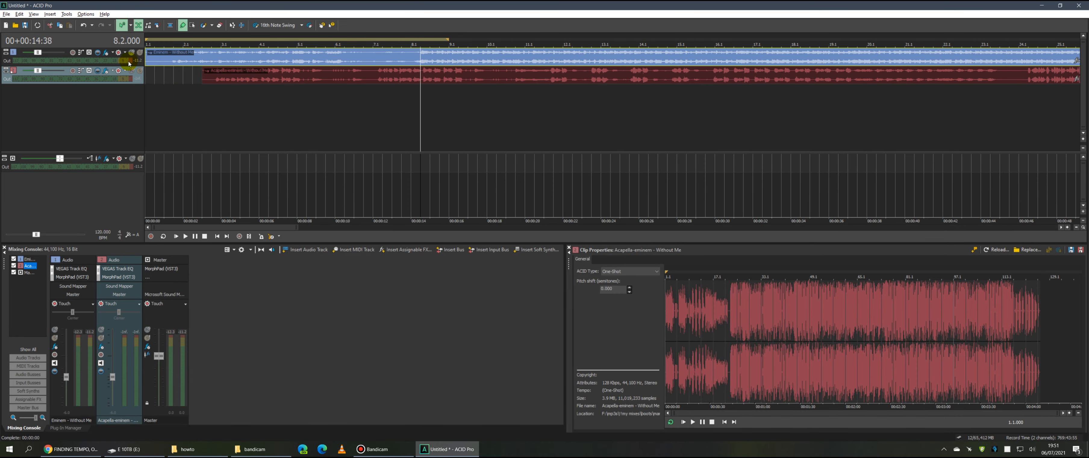
Audition the acapella with the Eminem track muted, and move the acapella clip to start just before 10.1.
left_click(132, 52)
left_click(202, 90)
key("space")
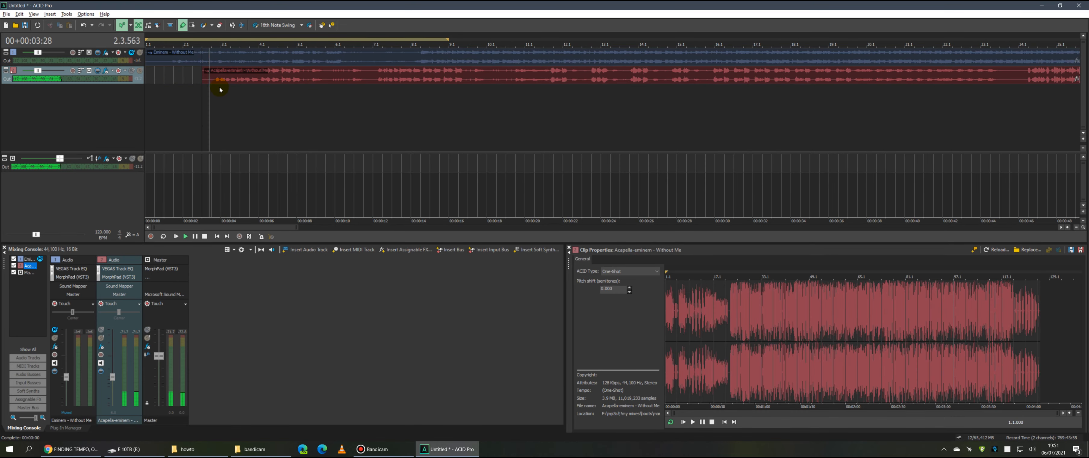
key("space")
left_click_drag(220, 78, 491, 82)
left_click(493, 89)
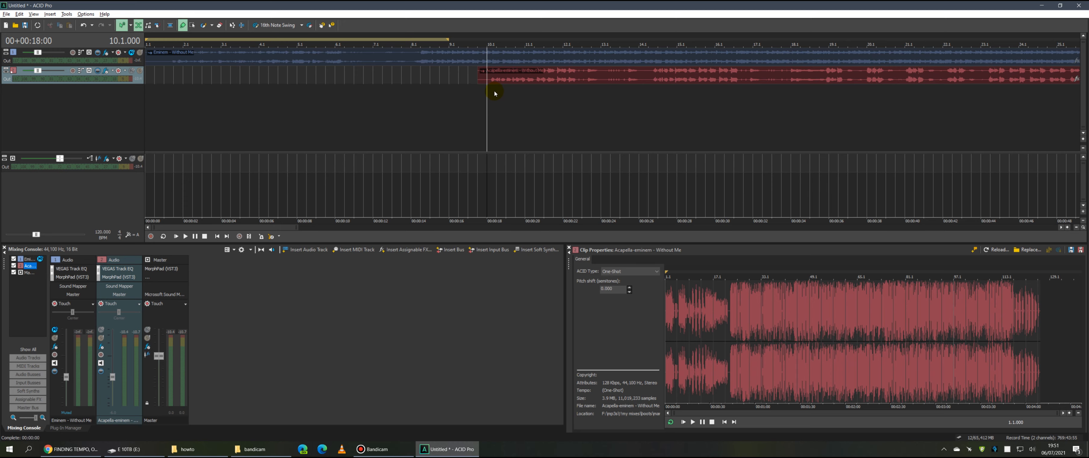
Mute the acapella track instead of the Eminem track and play the song from where its beat starts at 8.2.
left_click(135, 53)
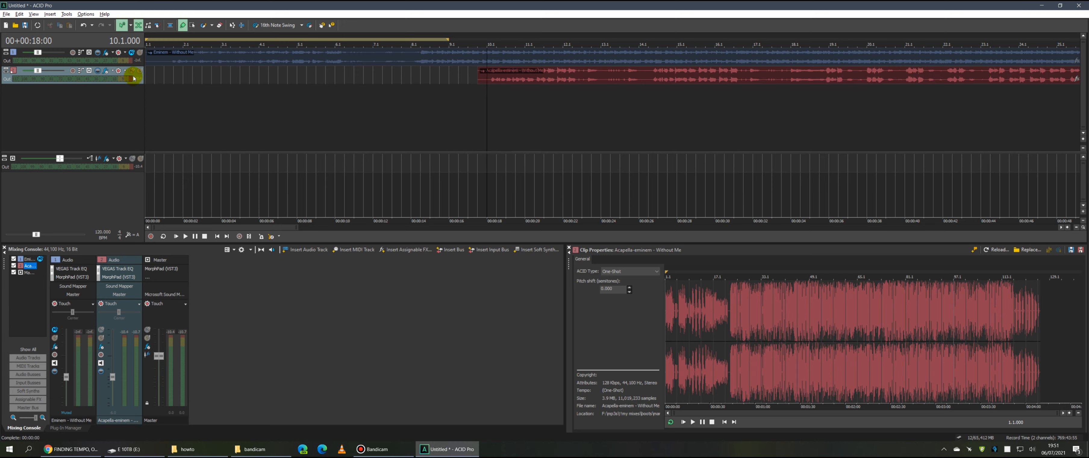
left_click(135, 53)
left_click(420, 87)
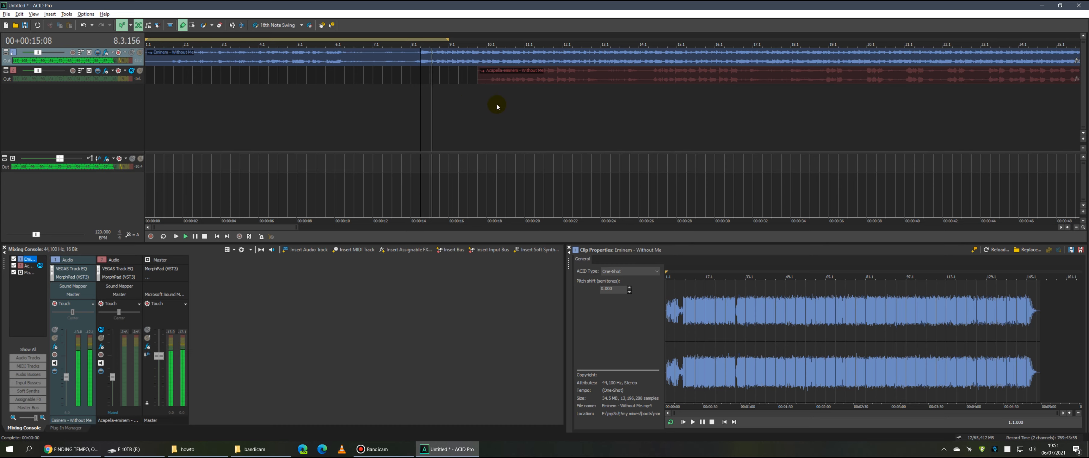
Move the acapella clip later and place the cursor on the Eminem track's first vocal at about 8.3.384.
left_click_drag(507, 74, 573, 72)
left_click(429, 81)
scroll(559, 104, "up", 4)
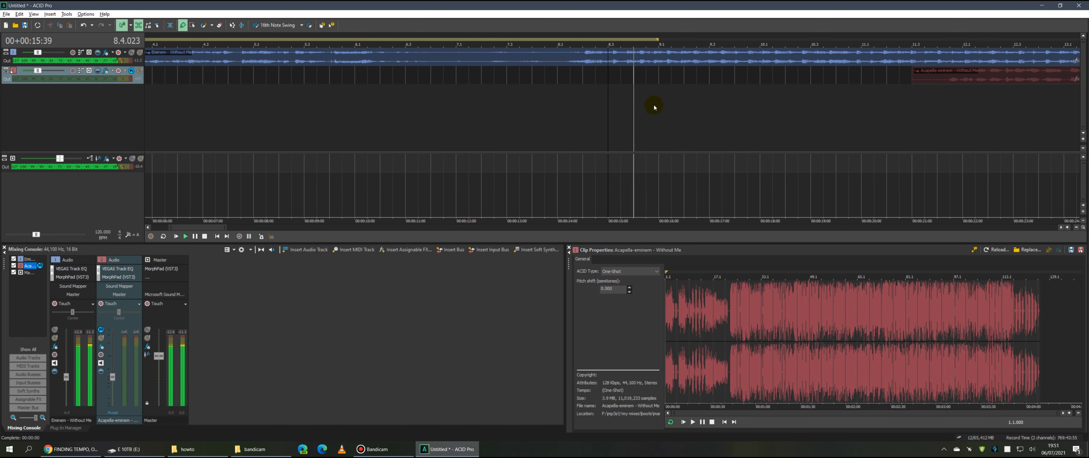
left_click(627, 63)
left_click(628, 63)
scroll(953, 89, "down", 2)
Try to line up the acapella's first vocal with the cursor at 8.3.384.
left_click_drag(759, 79, 586, 82)
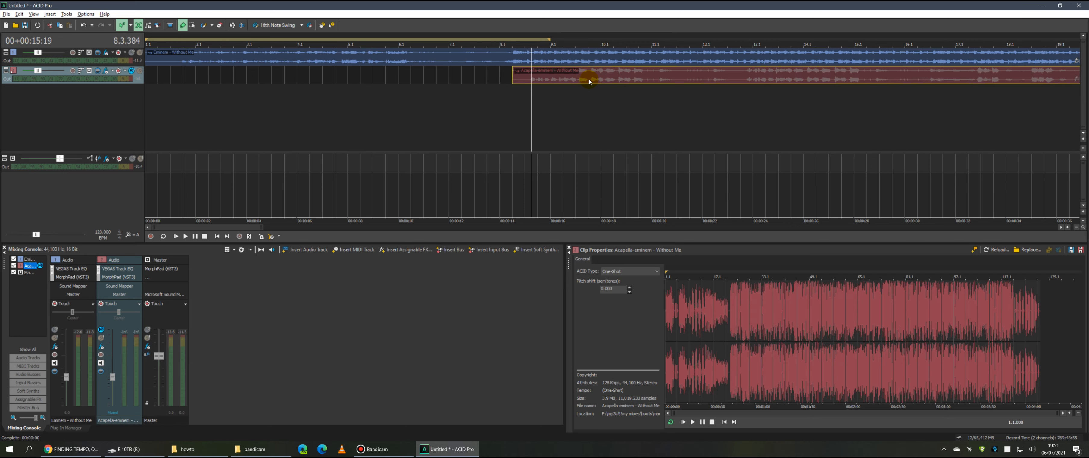
scroll(592, 79, "up", 4)
mouse_move(658, 80)
left_mouse_down()
mouse_move(630, 80)
mouse_move(656, 81)
mouse_move(645, 82)
left_mouse_up()
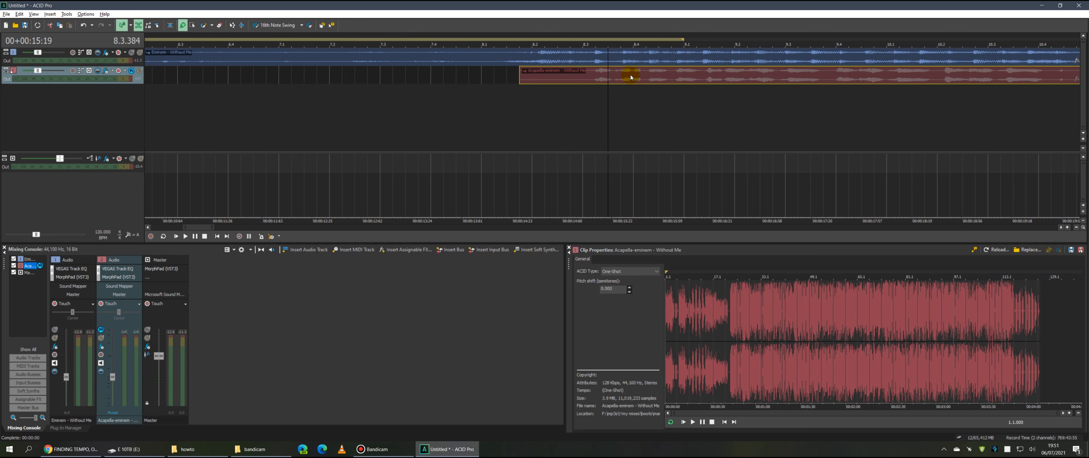
Move the acapella clip out of the way and place the cursor precisely on the Eminem track's vocal start at 8.3.612.
left_click_drag(624, 81, 739, 76)
left_click(571, 101)
key("space")
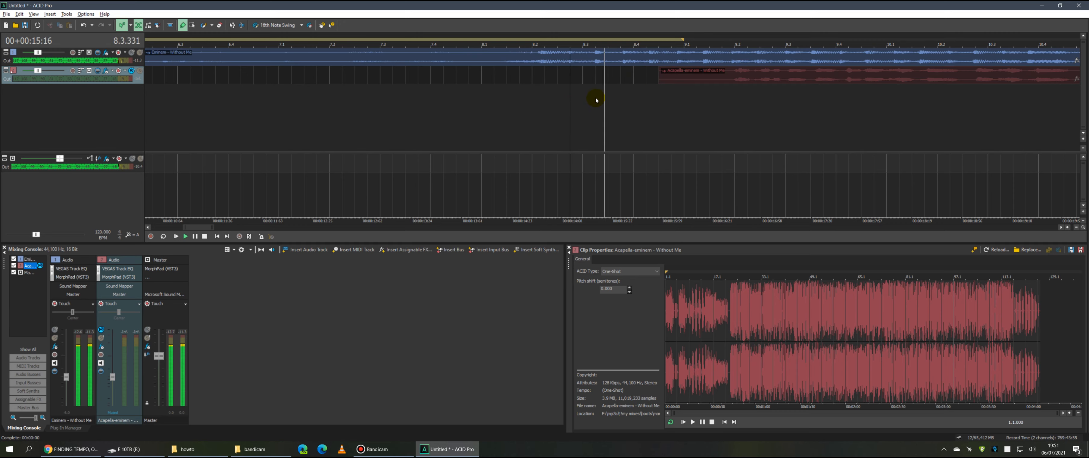
key("space")
left_click(629, 67)
scroll(644, 65, "up", 1)
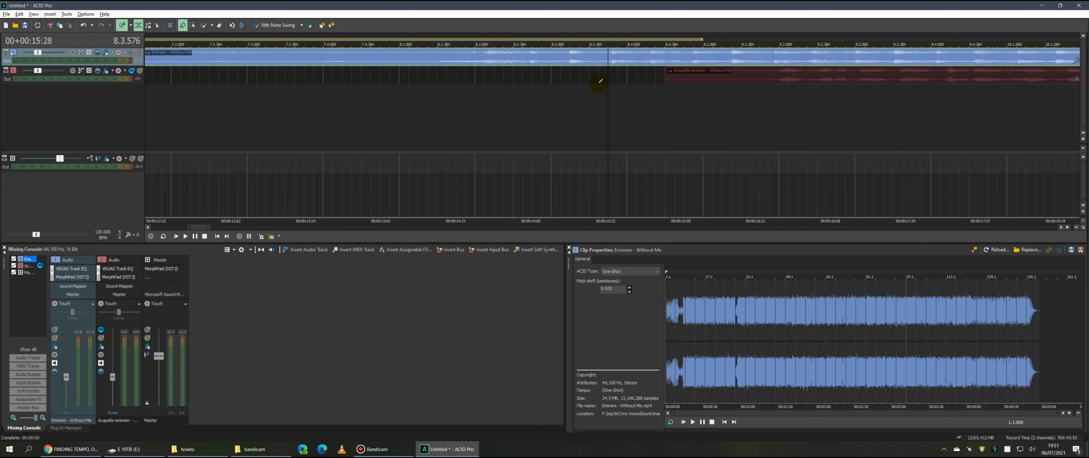
left_click(78, 14)
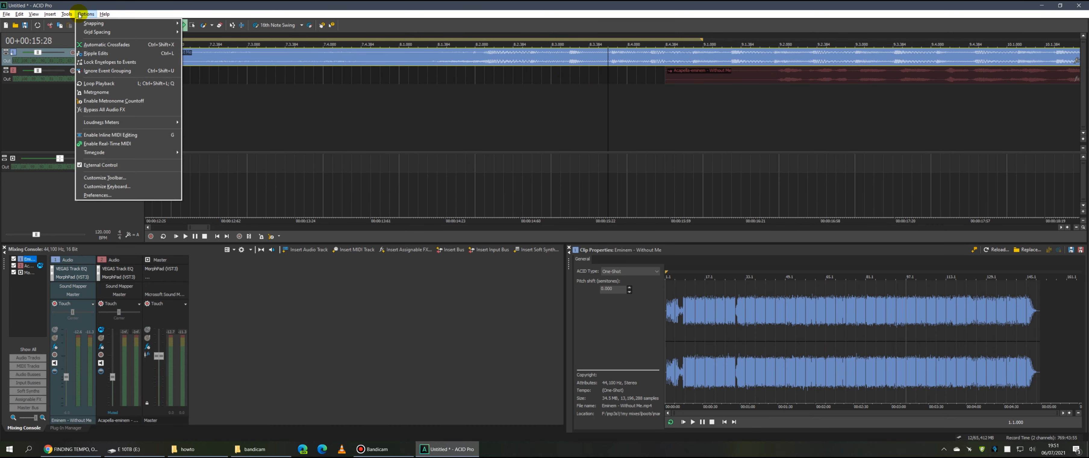
left_click(257, 5)
left_click(611, 56)
scroll(610, 56, "up", 7)
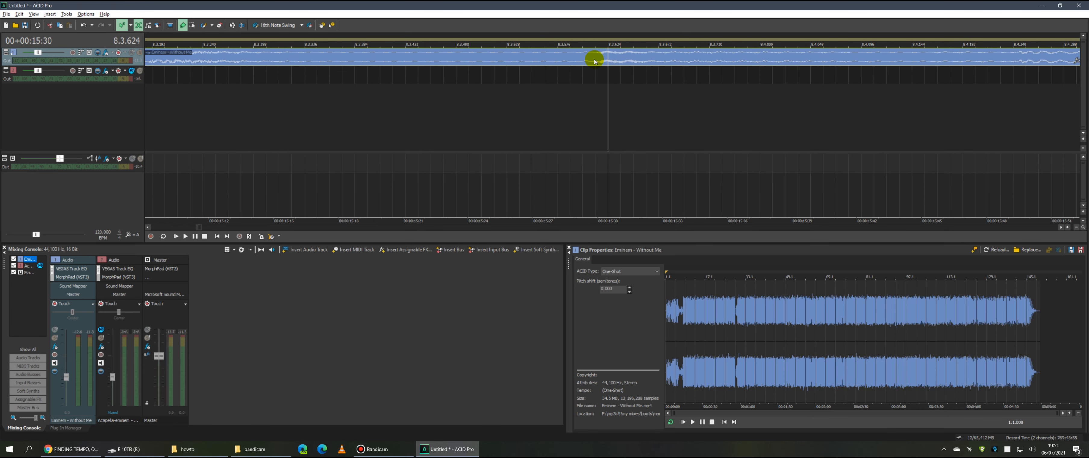
scroll(597, 61, "down", 5)
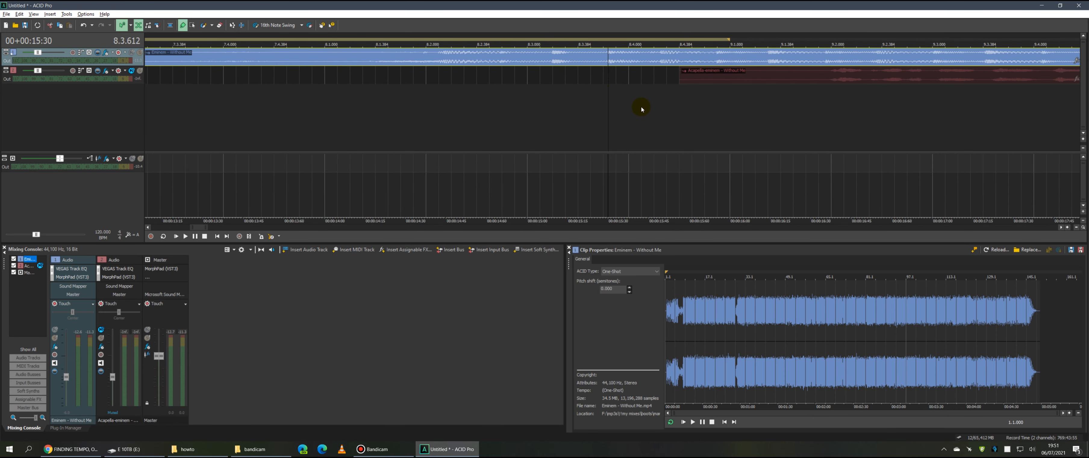
Shift the acapella clip earlier so its first vocal peak lines up with the cursor at 8.3.612.
left_click_drag(749, 78, 540, 84)
scroll(630, 85, "up", 3)
scroll(632, 86, "down", 2)
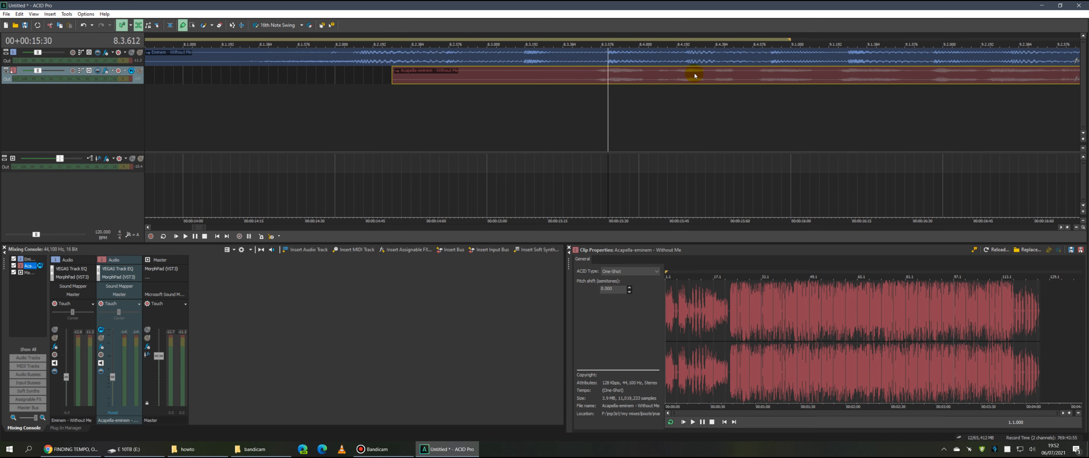
scroll(694, 75, "down", 2)
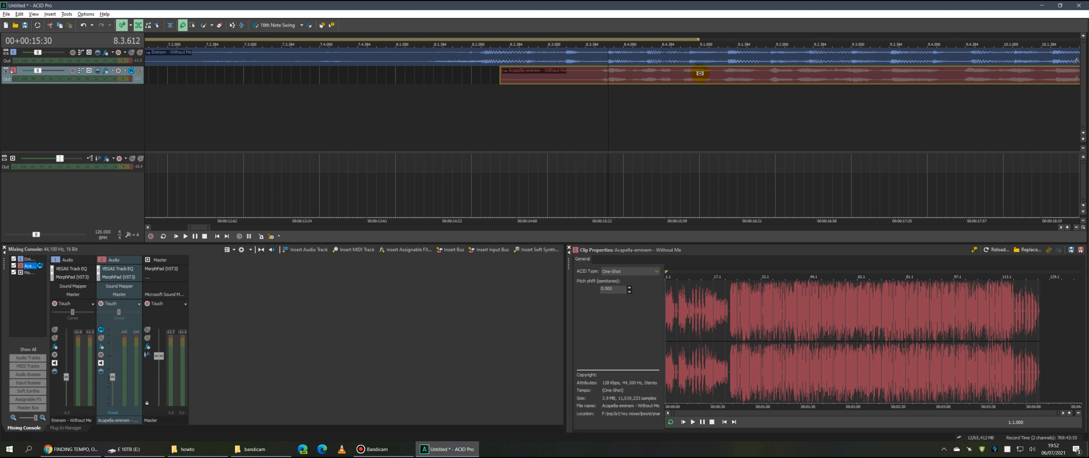
key("alt")
Unmute the acapella track and play it together with the Eminem track from just before the first vocal.
left_click(594, 102)
key("space")
key("space")
left_click(132, 70)
key("space")
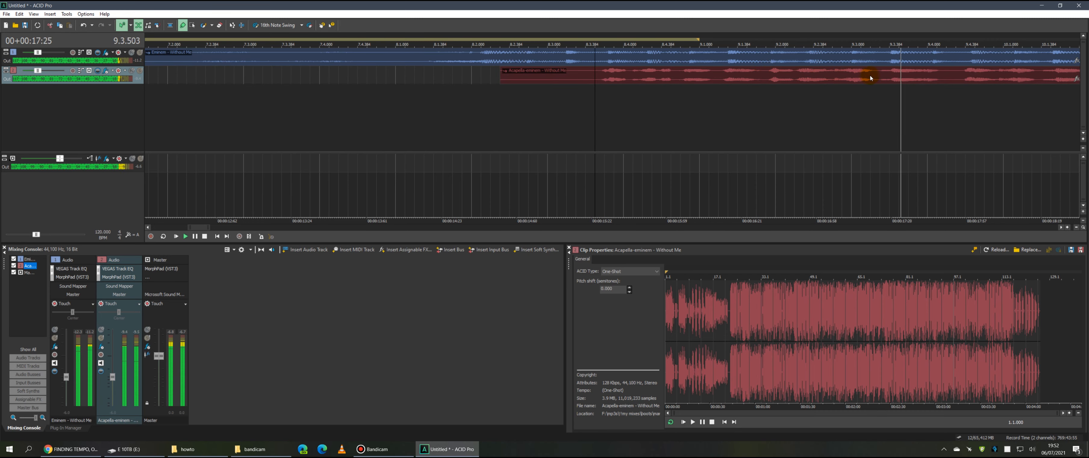
key("space")
Check the alignment of the two waveforms around 11.2 and 12.2 and listen to the tracks together there.
scroll(850, 90, "down", 2)
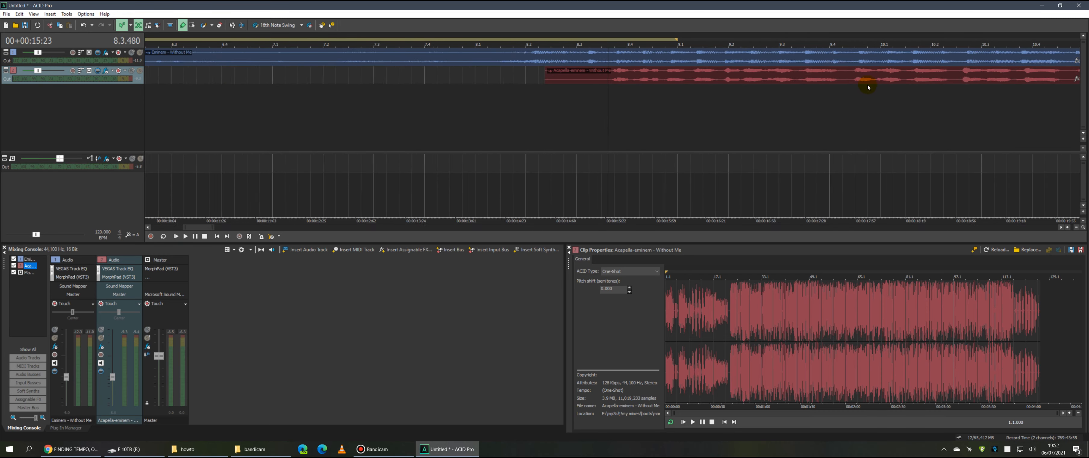
left_click(1003, 80)
scroll(973, 89, "up", 3)
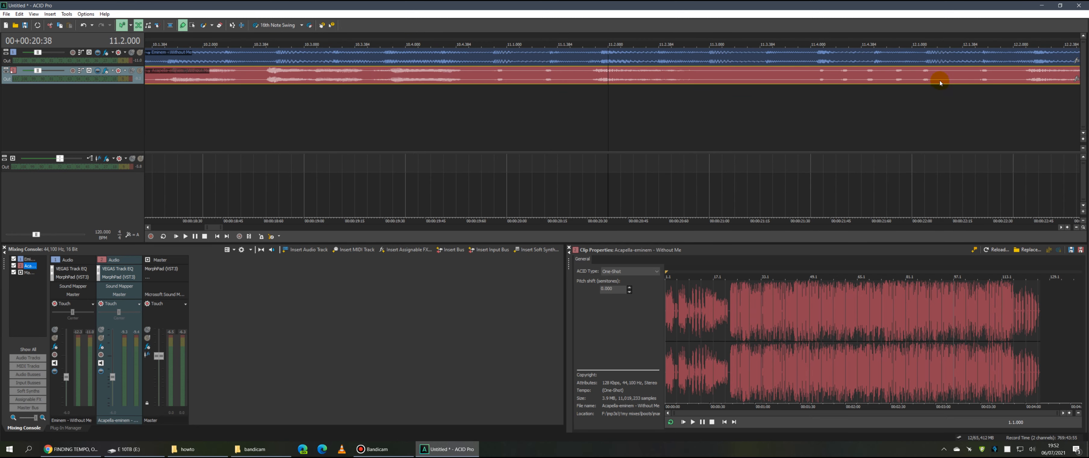
scroll(914, 75, "down", 1)
left_click(931, 75)
scroll(850, 92, "up", 2)
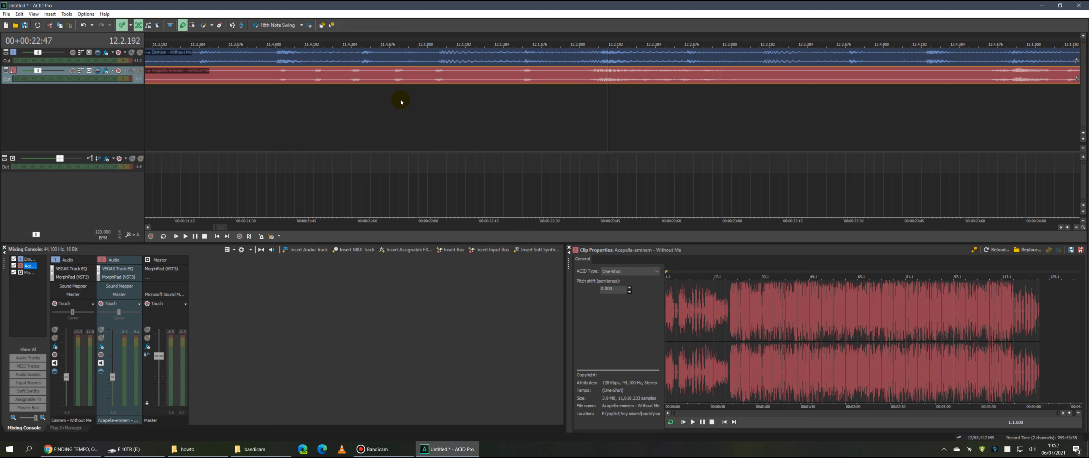
left_click(372, 101)
key("space")
key("space")
Listen to both tracks from 105.1 to check that they are still in sync near the end of the song.
scroll(992, 100, "down", 8)
left_click(804, 98)
scroll(723, 97, "up", 8)
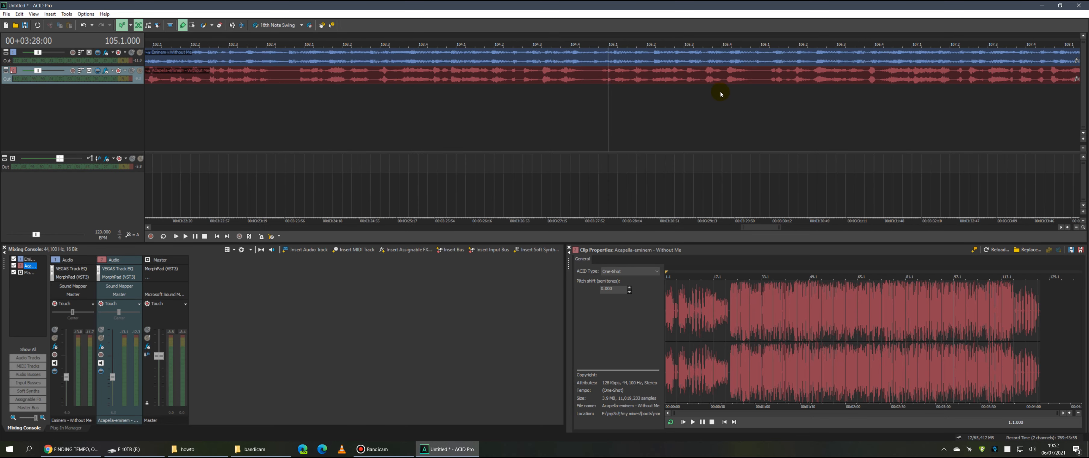
key("space")
scroll(599, 93, "down", 2)
key("space")
scroll(605, 90, "down", 8)
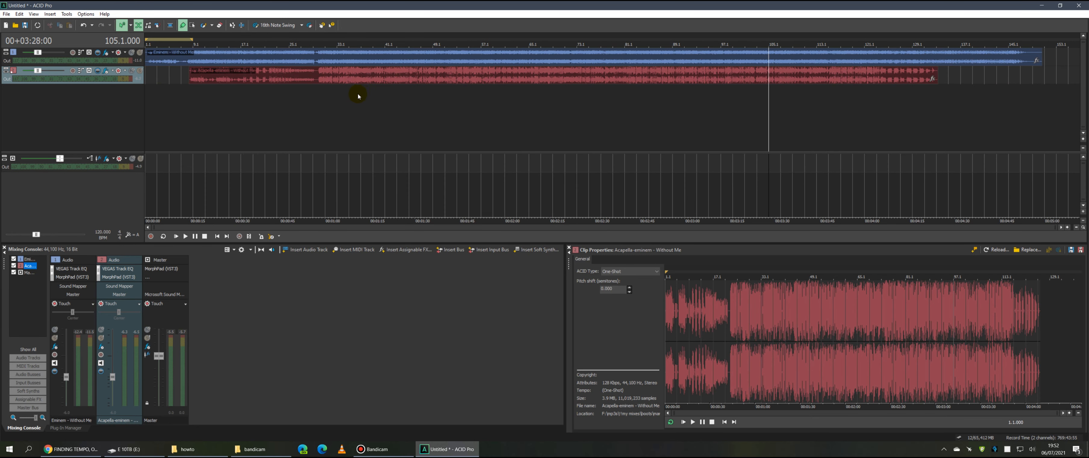
Examine how the two waveforms line up around the acapella's start, between 7.3 and 10.3.
left_click(190, 72)
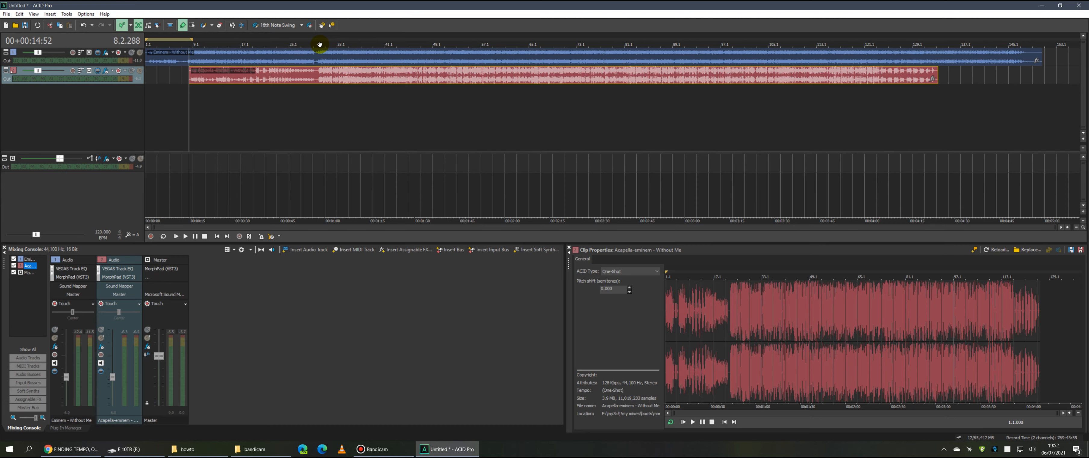
scroll(211, 85, "up", 4)
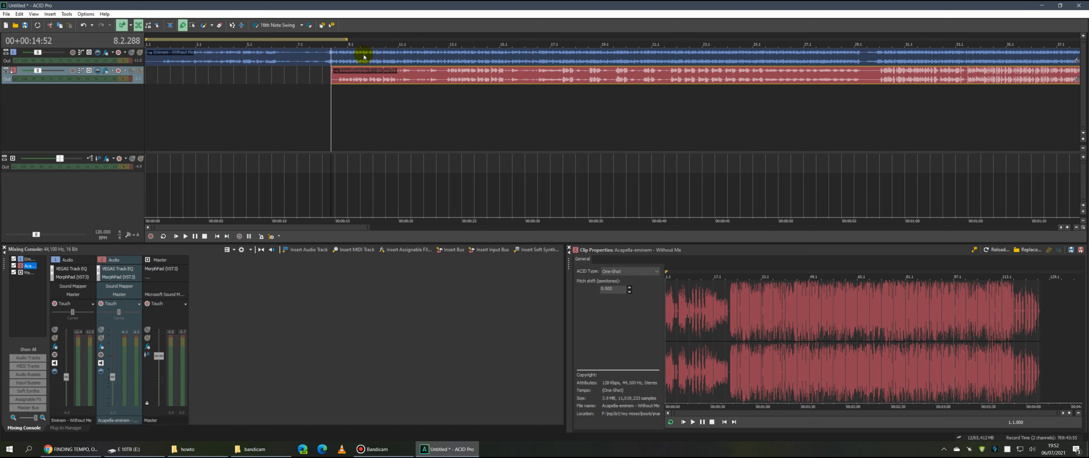
left_click(332, 56)
scroll(469, 80, "up", 5)
scroll(469, 80, "up", 2)
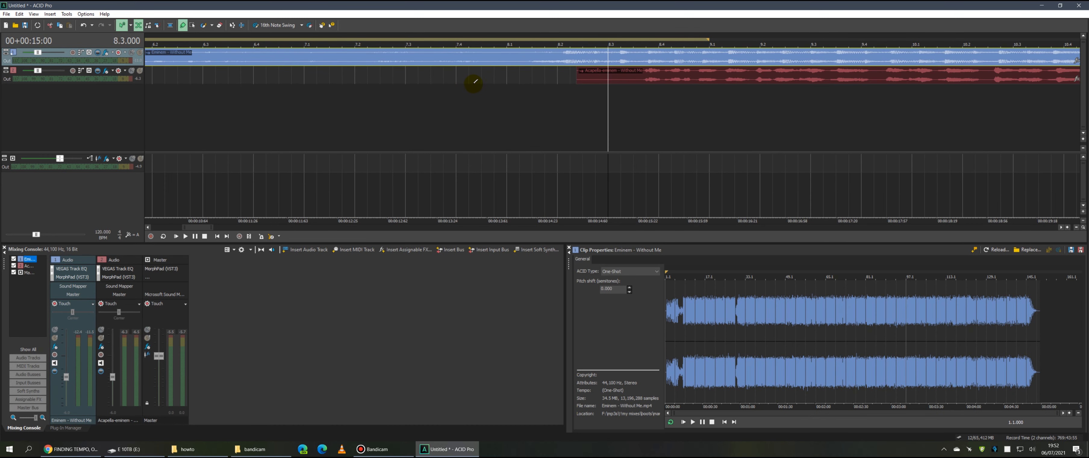
scroll(481, 78, "down", 3)
left_click(581, 56)
scroll(517, 56, "up", 3)
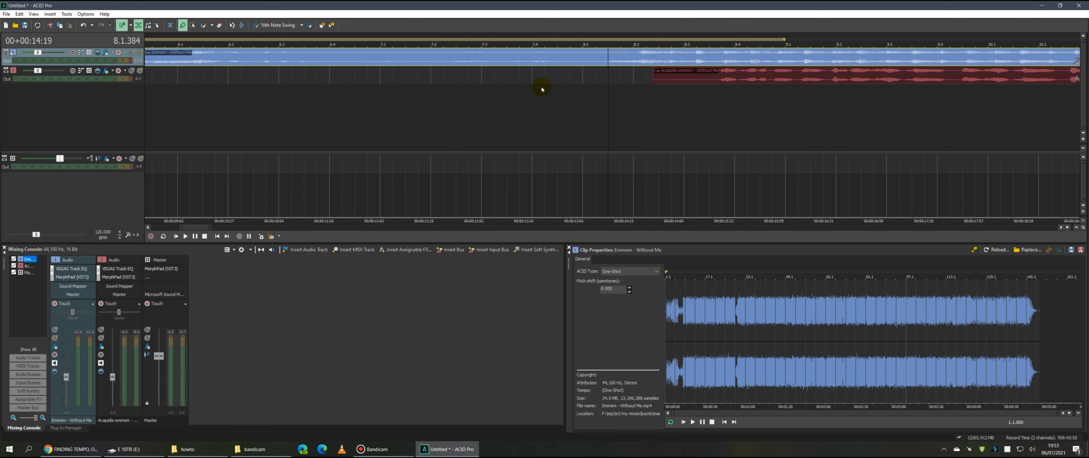
right_click(533, 60)
left_click(494, 54)
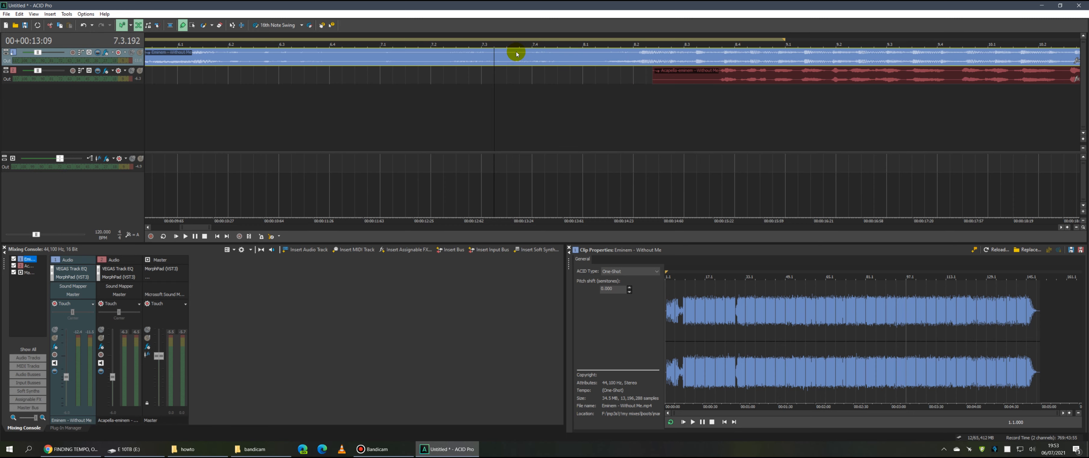
left_click(674, 57)
scroll(674, 60, "down", 3)
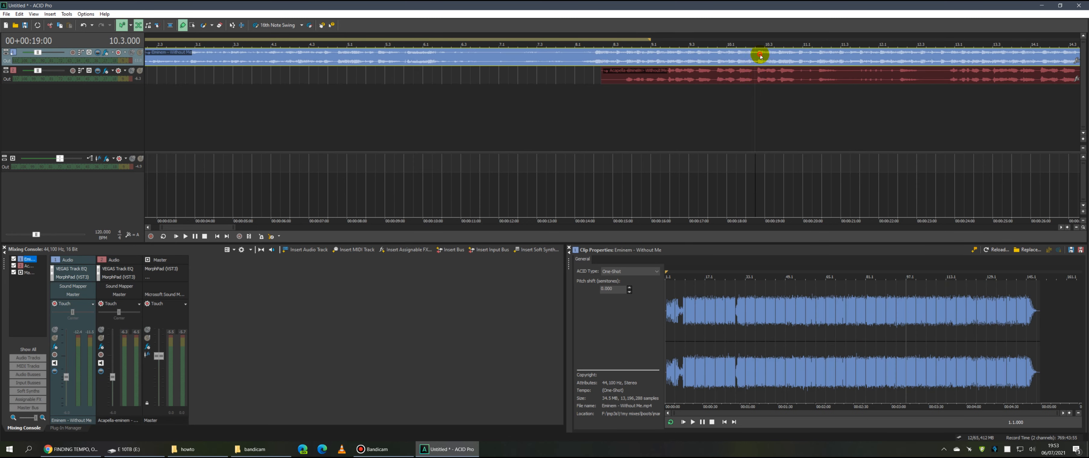
Compare the waveforms of both tracks along the rest of the song, around 30.1 and 95.1.
left_click(764, 75)
scroll(780, 75, "down", 4)
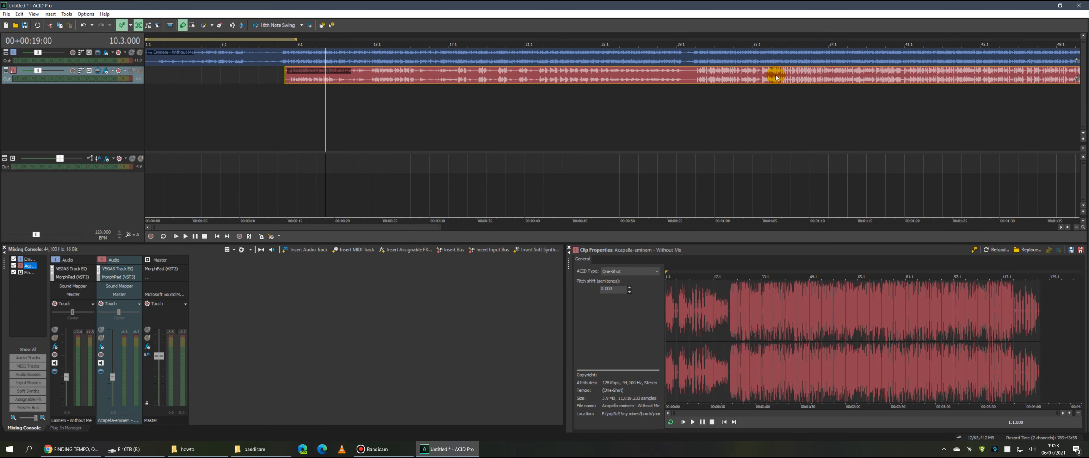
left_click(698, 95)
scroll(814, 107, "down", 2)
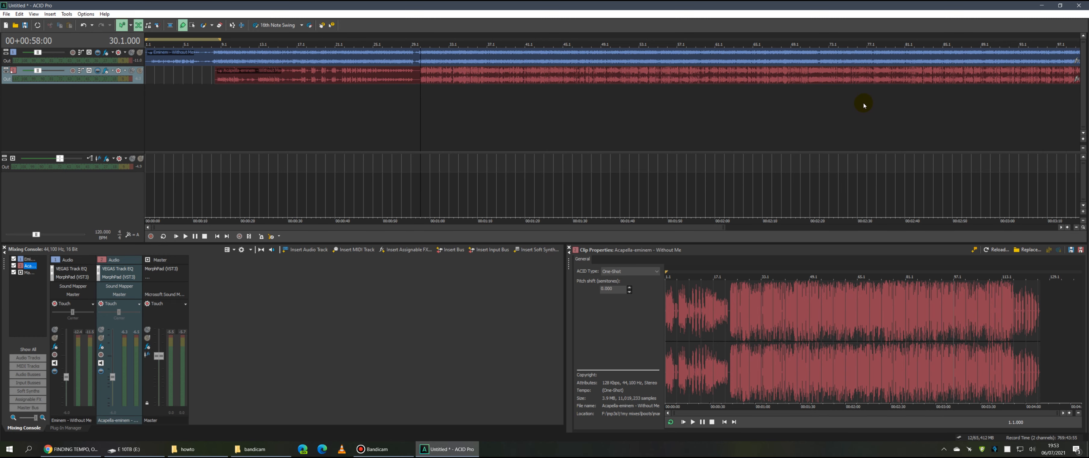
scroll(869, 101, "down", 2)
scroll(870, 102, "down", 1)
left_click(841, 102)
left_click(715, 58)
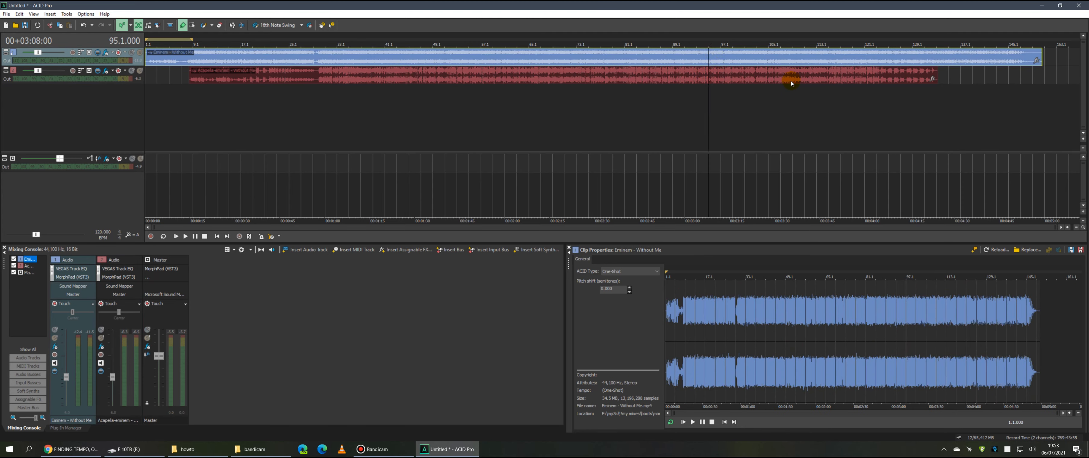
Play both tracks together from 115.1 to check their sync near the end of the acapella.
left_click(827, 79)
key("space")
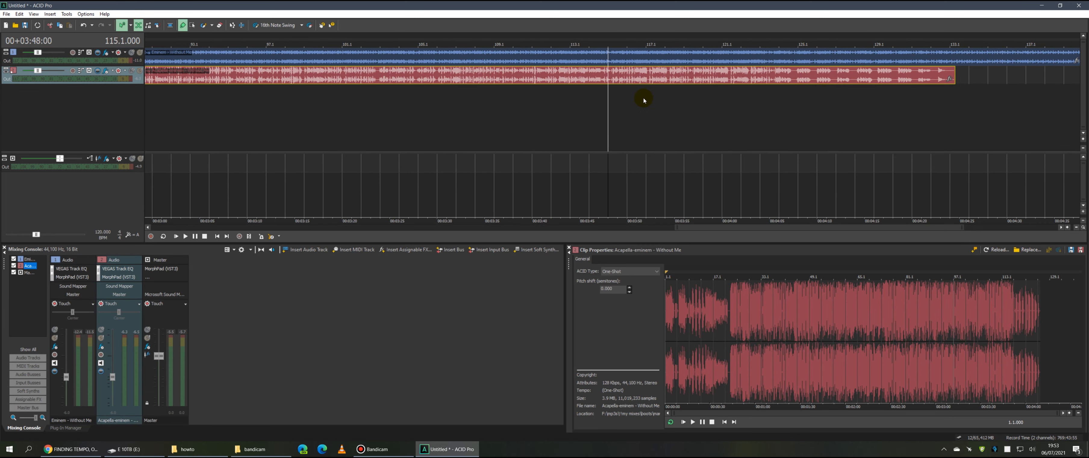
scroll(644, 100, "up", 10)
key("space")
scroll(635, 106, "down", 10)
Examine the alignment of the two tracks at 29.1, 20.1 and 9.1.
left_click(292, 64)
left_click(315, 74)
scroll(323, 75, "up", 4)
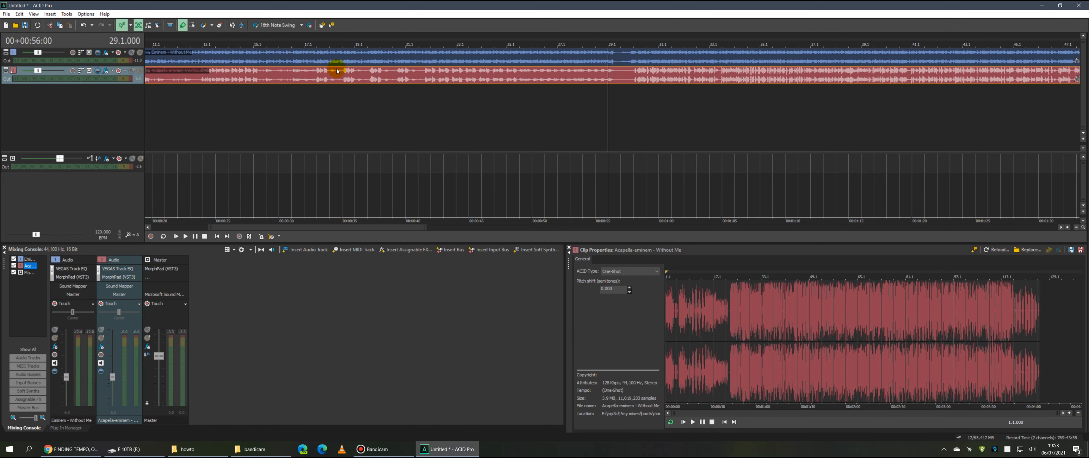
scroll(354, 73, "down", 4)
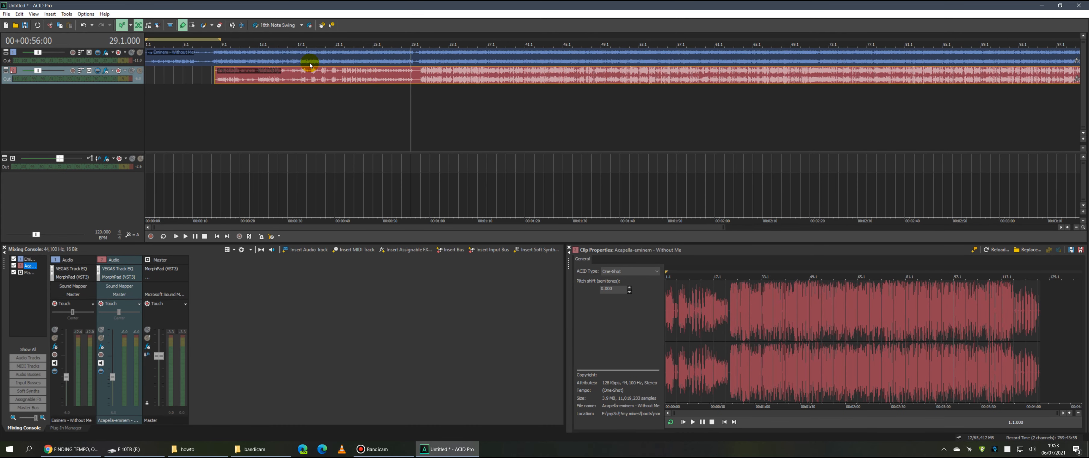
left_click(325, 55)
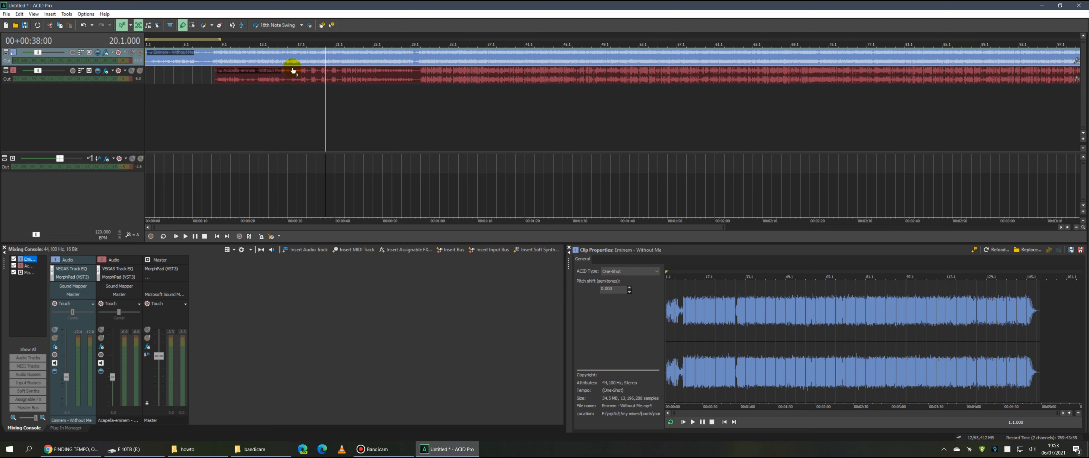
left_click(221, 58)
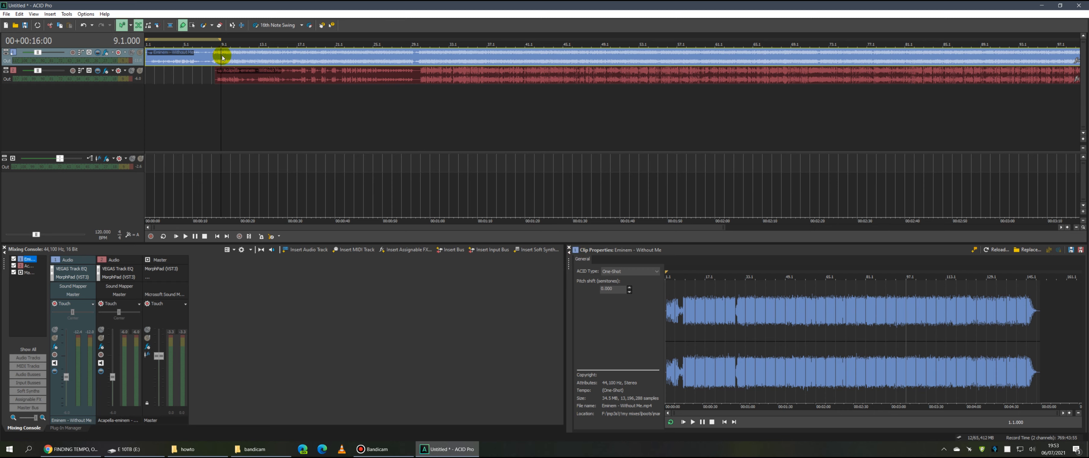
right_click(275, 60)
mouse_move(311, 66)
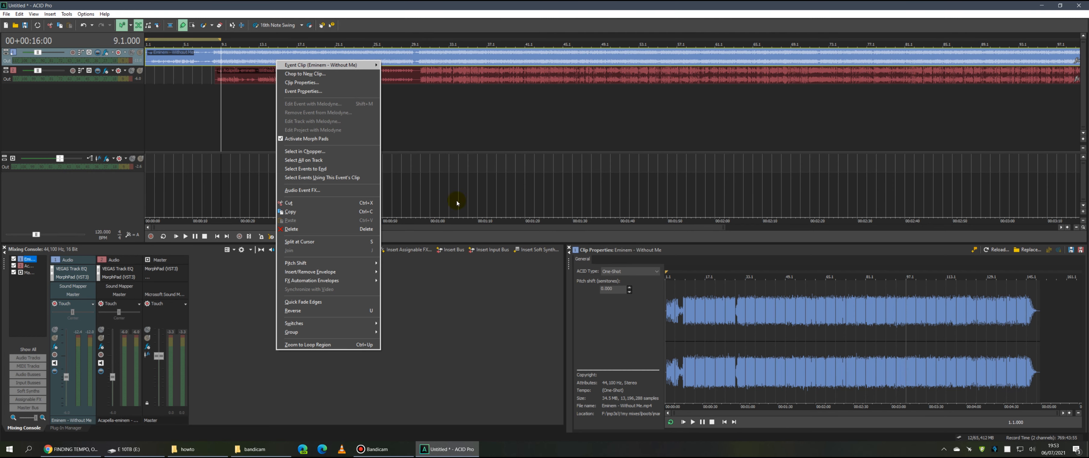
left_click(492, 219)
Open the clip properties of the original Eminem song and set its ACID type to Beatmapped.
left_click(354, 60)
right_click(354, 60)
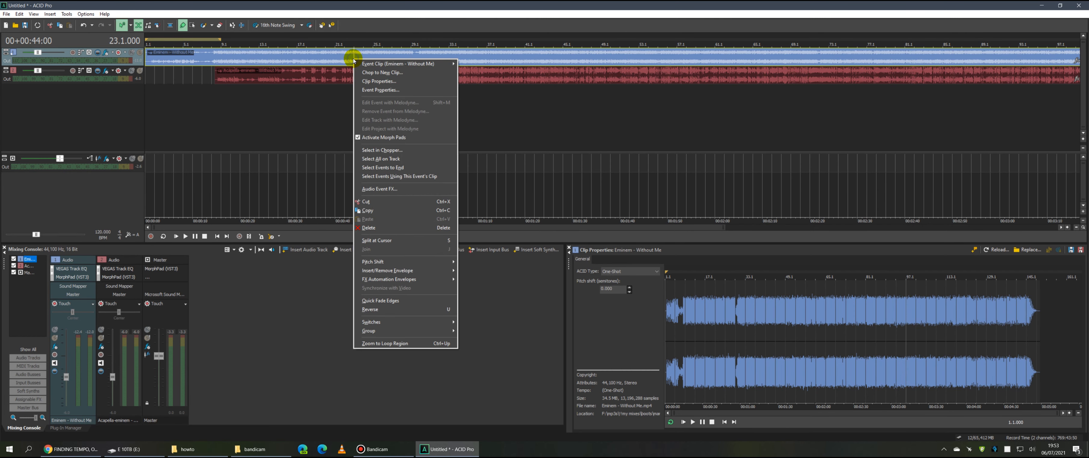
left_click(383, 82)
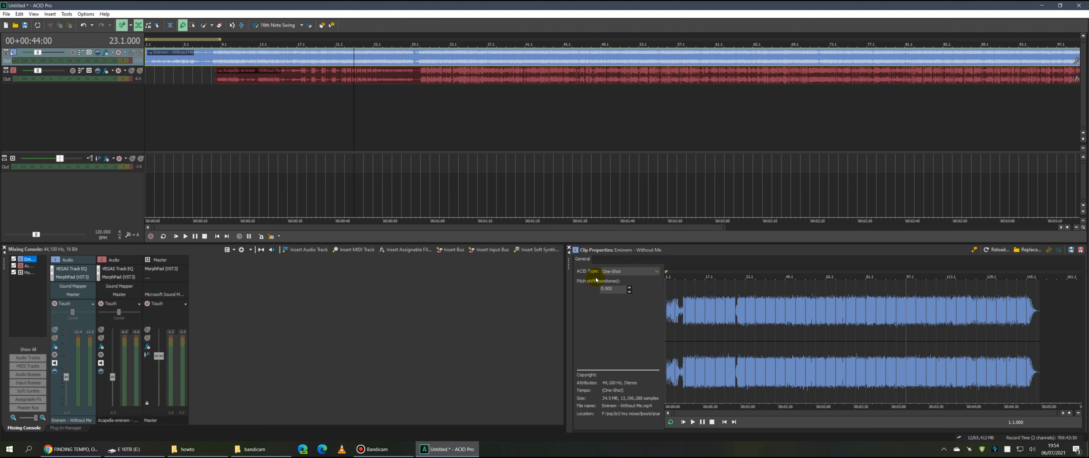
left_click(623, 271)
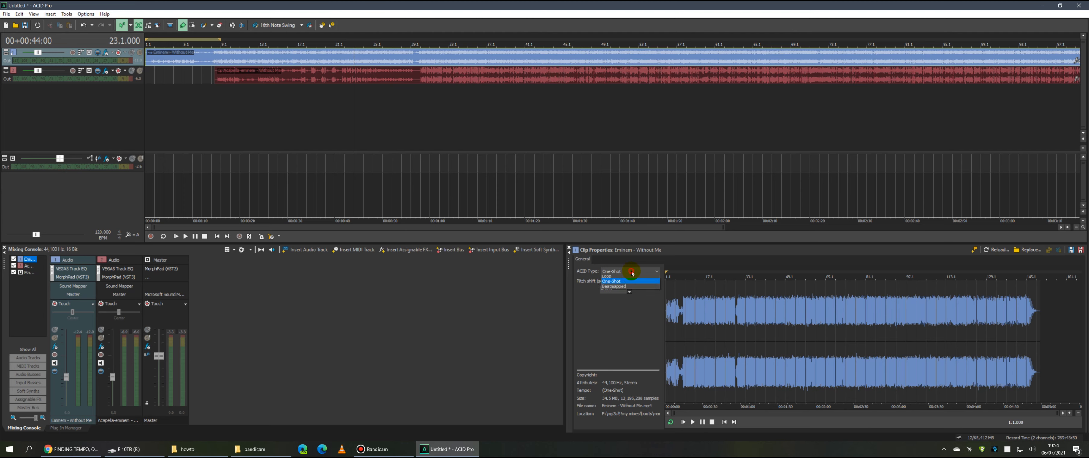
left_click(632, 289)
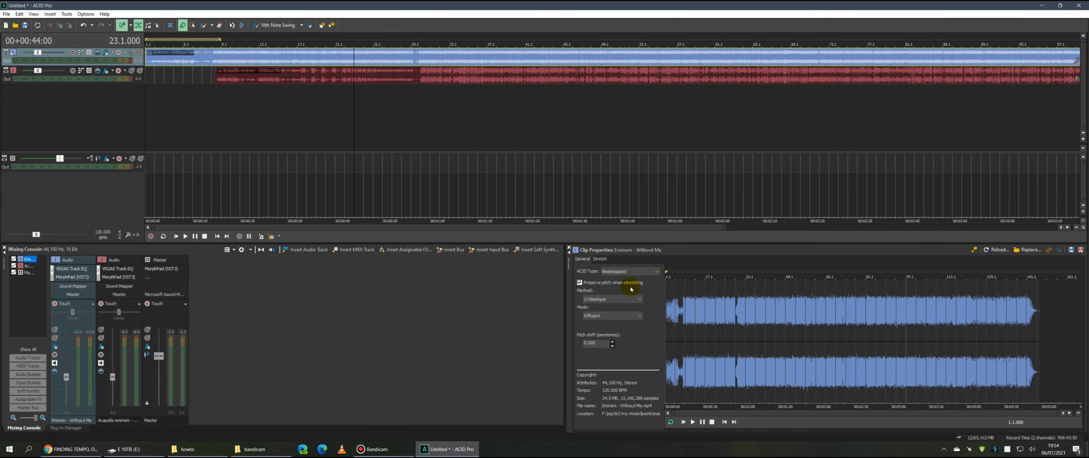
In the Beatmapper Wizard for this clip, place the first downbeat where the full beat starts and confirm the length of one measure.
left_click(600, 259)
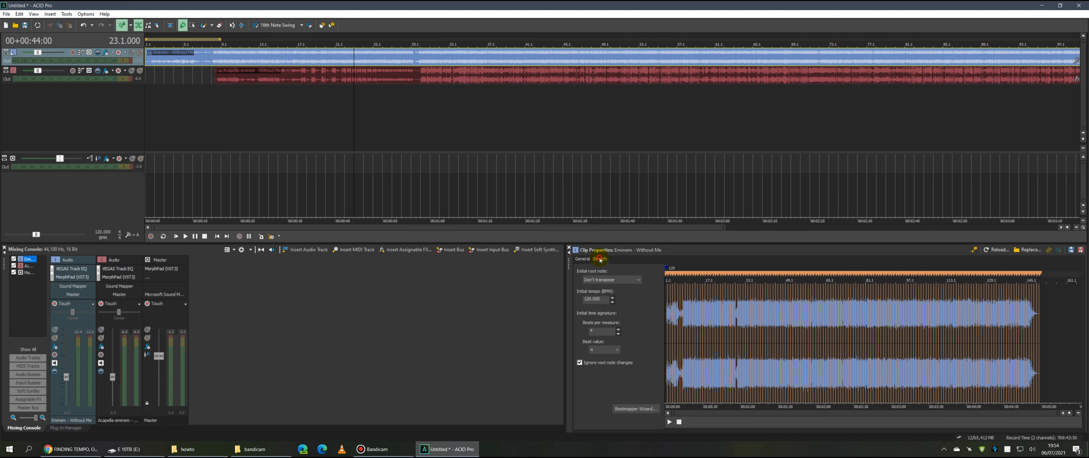
left_click(633, 410)
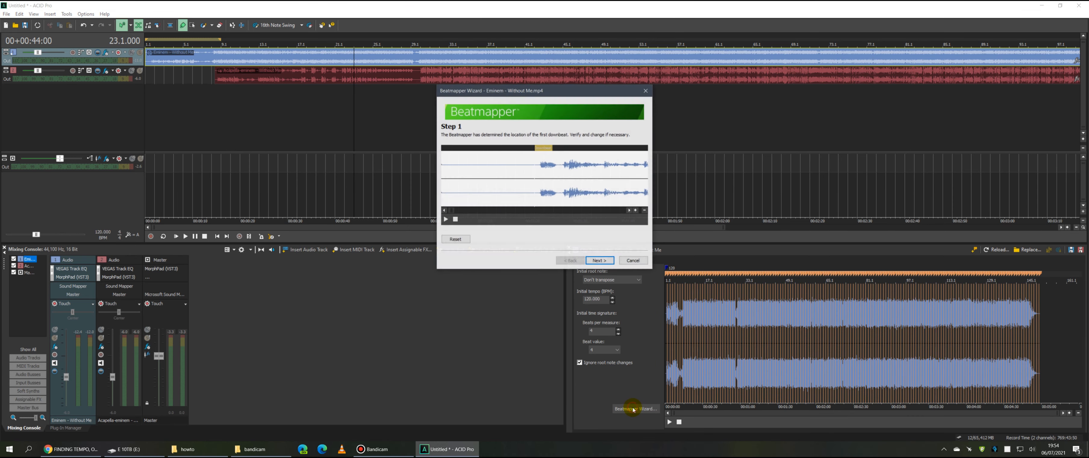
left_click(524, 175)
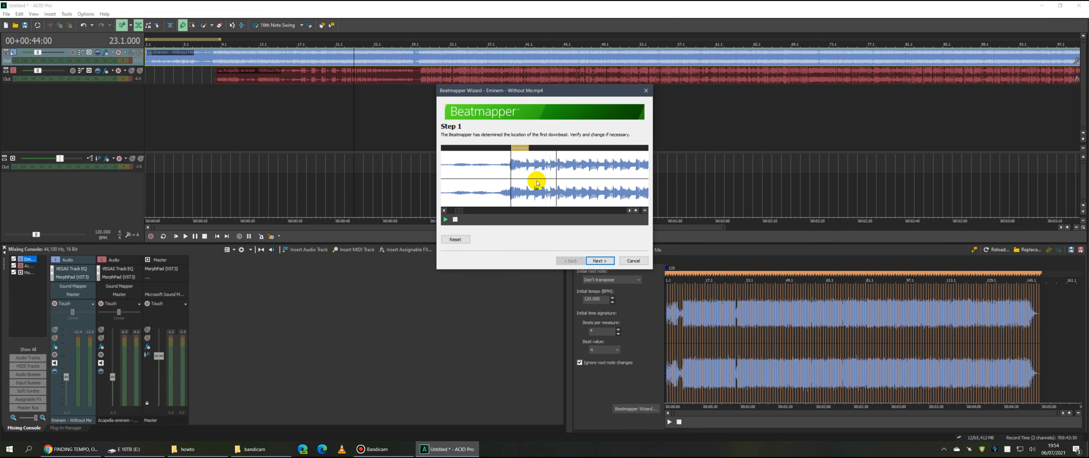
left_click(608, 260)
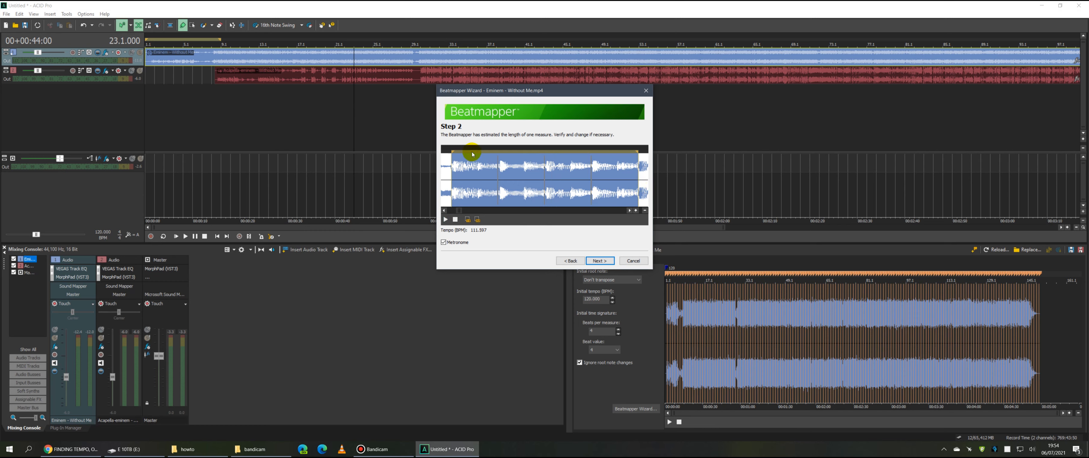
left_click(601, 260)
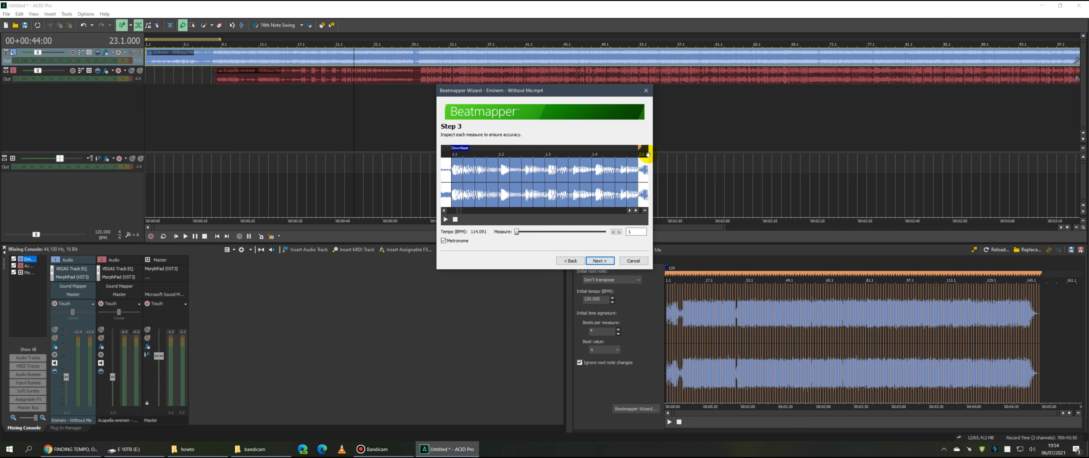
Adjust the end marker of measure 1 and the start marker of measure 7 to match the beats in the waveform.
left_click_drag(640, 152, 641, 152)
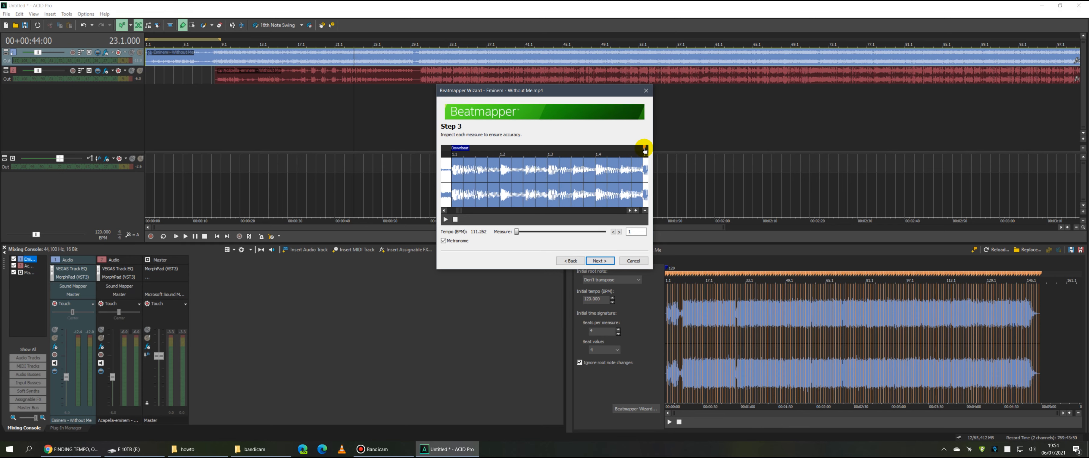
left_click(619, 231)
left_click(619, 231)
left_click(619, 231)
left_click(619, 231)
left_click(619, 232)
left_click(619, 231)
scroll(474, 182, "down", 1)
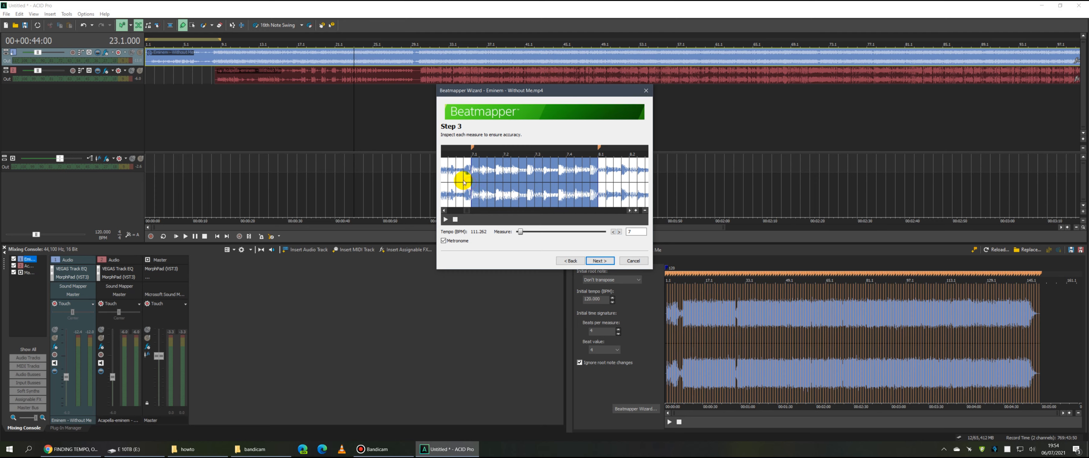
left_click_drag(473, 148, 468, 151)
Align the start markers of measures 107 and 128 with their downbeats in the waveform.
left_click_drag(519, 231, 587, 231)
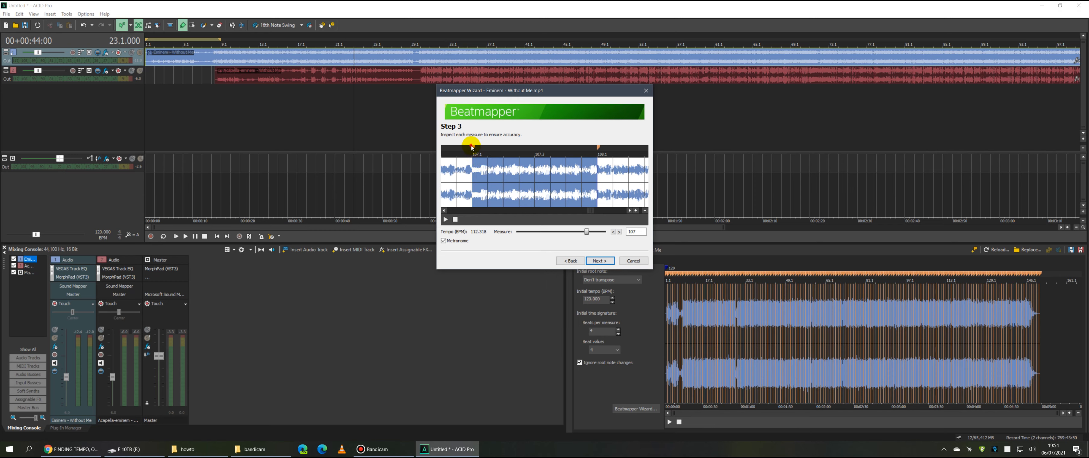
left_click_drag(474, 147, 482, 148)
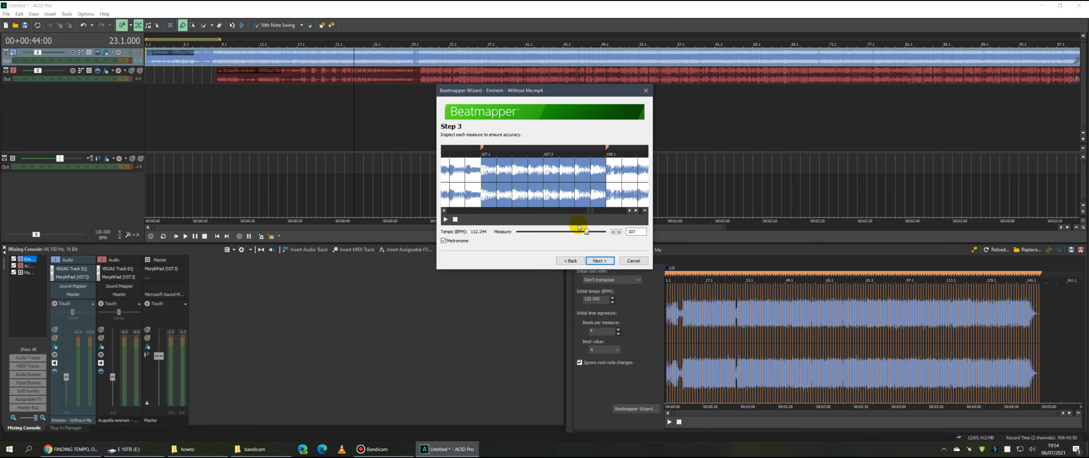
left_click_drag(587, 232, 601, 231)
scroll(482, 195, "up", 3)
scroll(482, 196, "up", 1)
left_click_drag(536, 148, 529, 148)
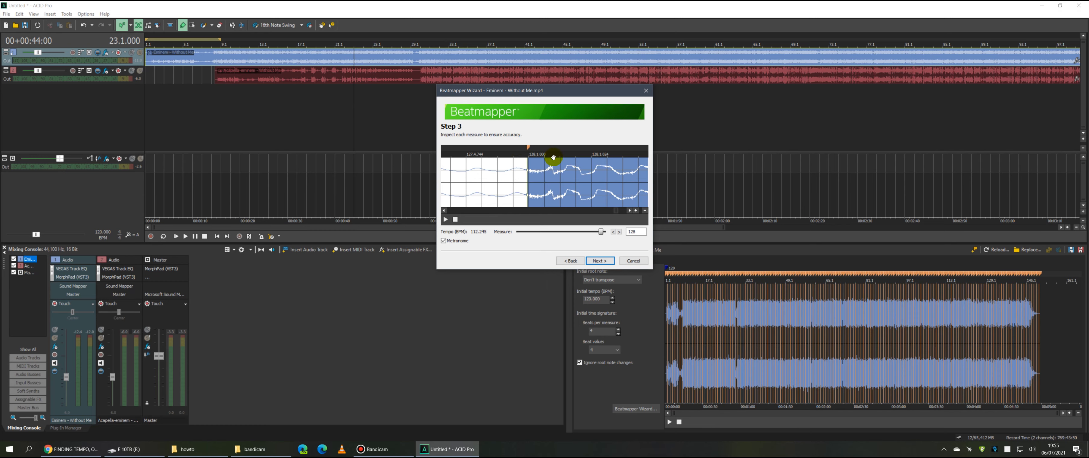
Check measure 128 at close range and fine-tune its start marker to the very onset of the beat.
scroll(532, 193, "down", 2)
scroll(533, 195, "down", 2)
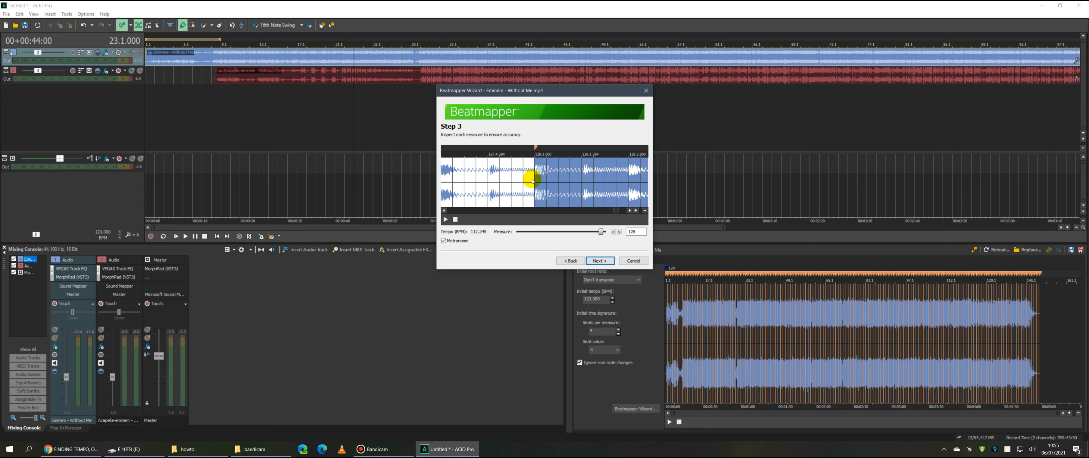
scroll(533, 181, "up", 5)
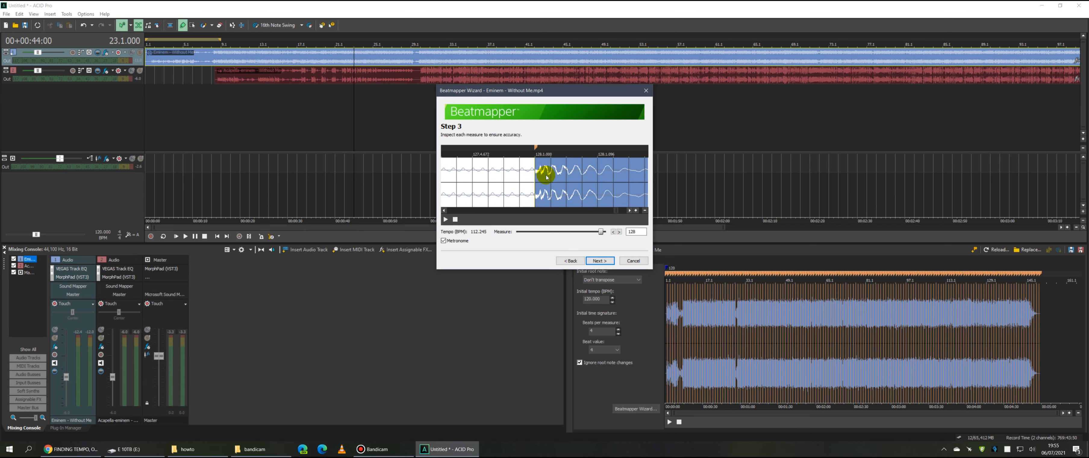
scroll(551, 183, "up", 5)
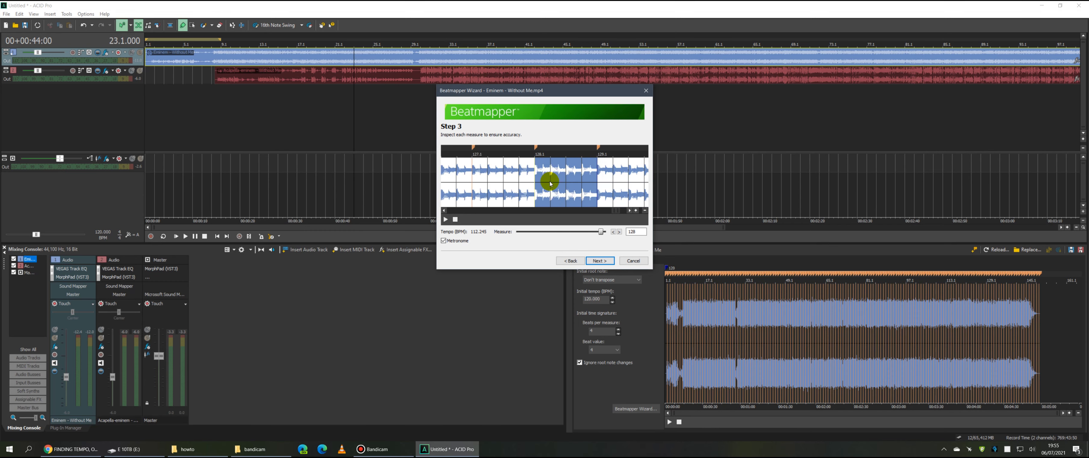
scroll(544, 195, "up", 2)
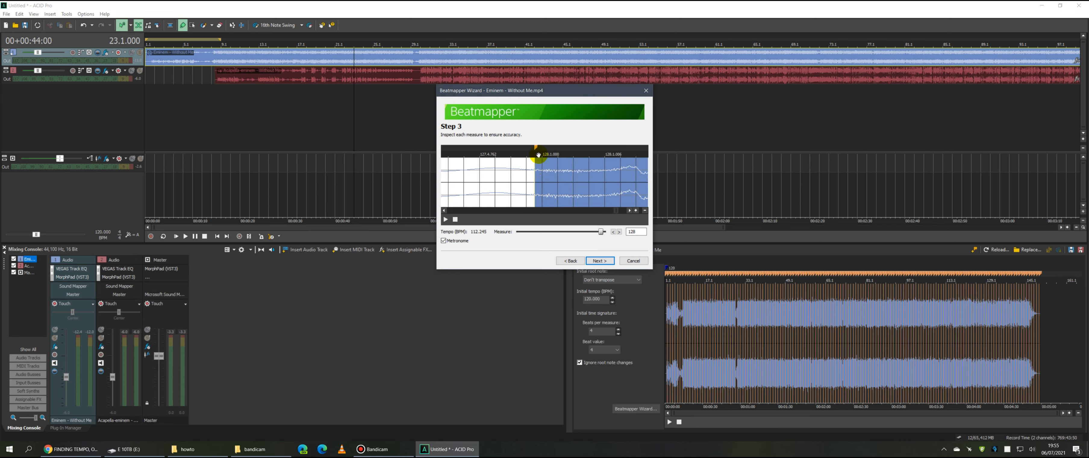
scroll(541, 190, "down", 2)
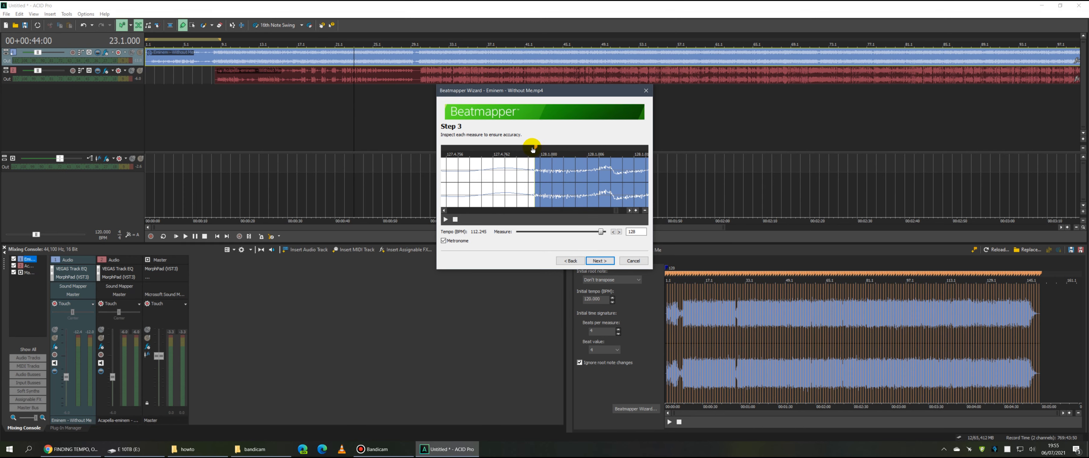
mouse_move(531, 149)
left_mouse_down()
mouse_move(547, 148)
mouse_move(527, 152)
left_mouse_up()
scroll(557, 195, "down", 4)
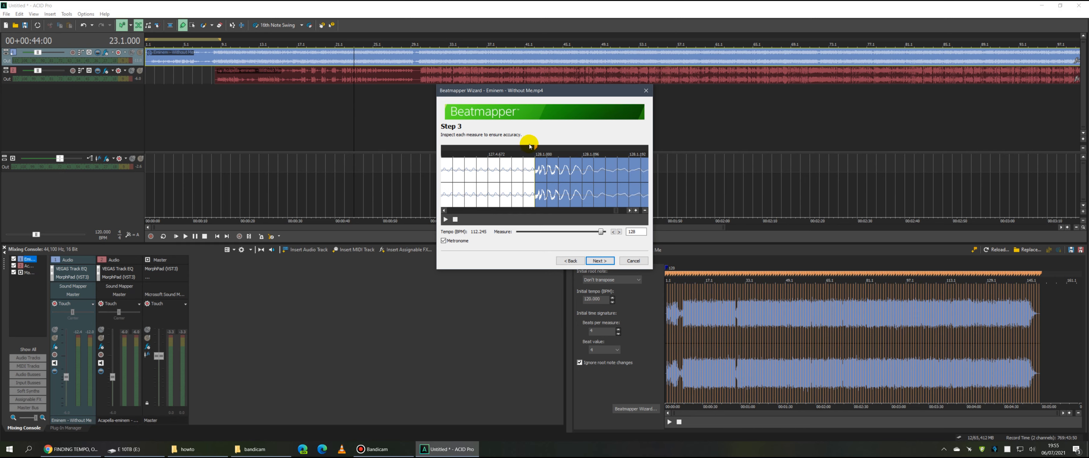
Accept the measure markers and finish beatmapping the song, letting the project tempo match it, preserving pitch and saving the Beatmapper information.
scroll(535, 161, "up", 4)
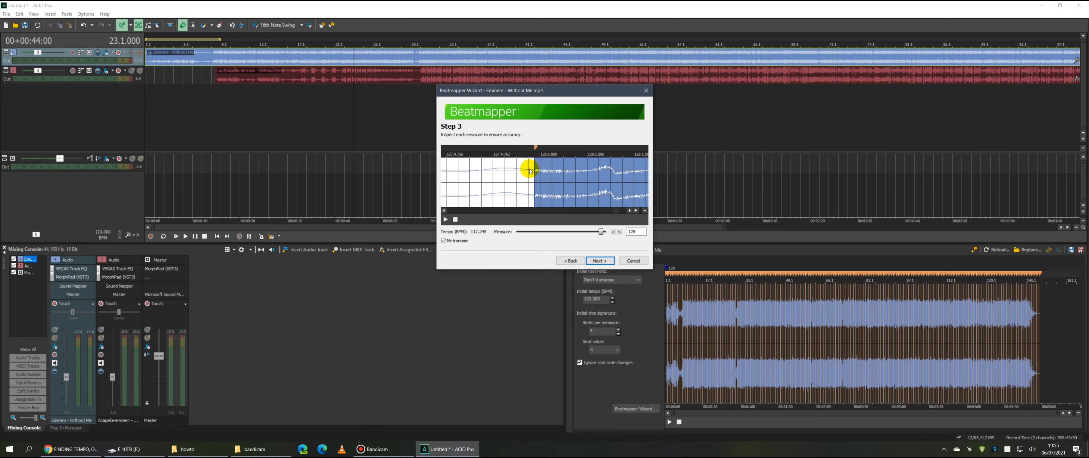
left_click(608, 260)
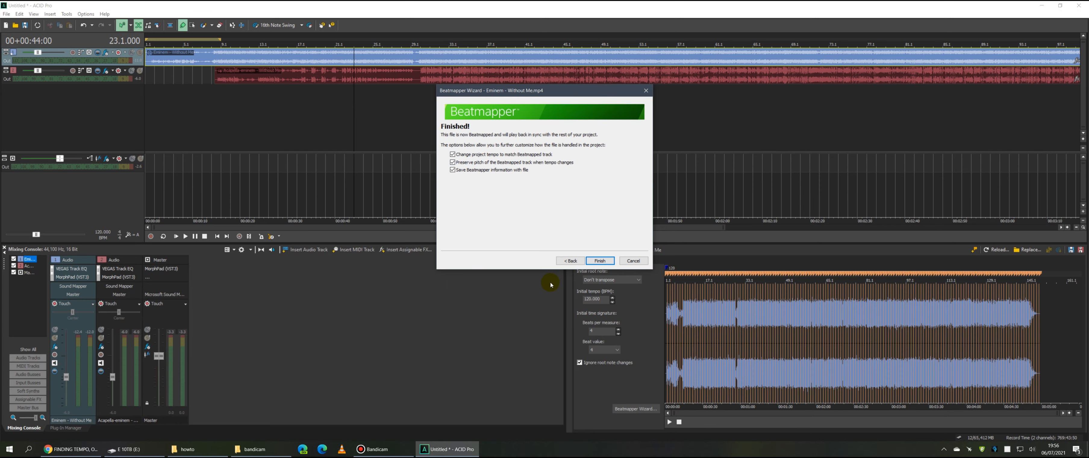
left_click(600, 261)
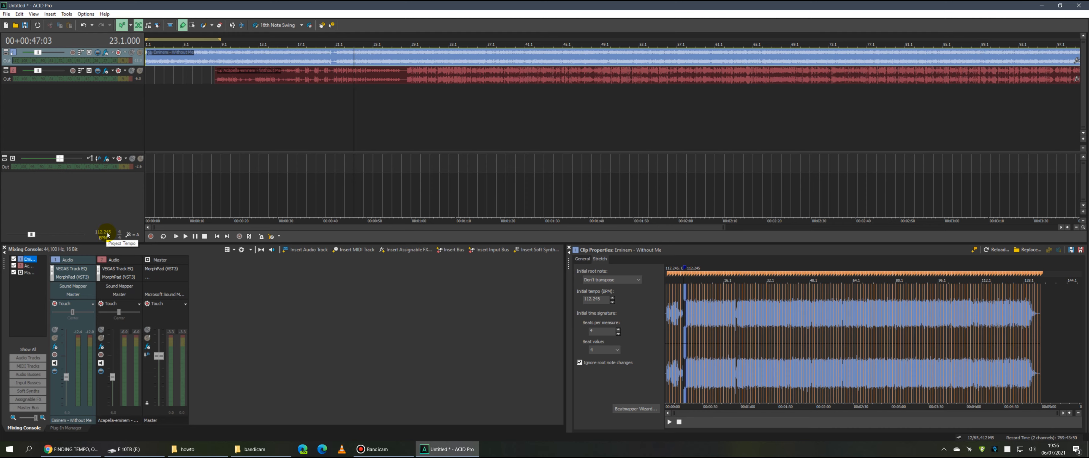
Change the acapella clip's ACID type to Beatmapped and check its initial tempo in the stretch properties.
left_click(316, 75)
right_click(407, 76)
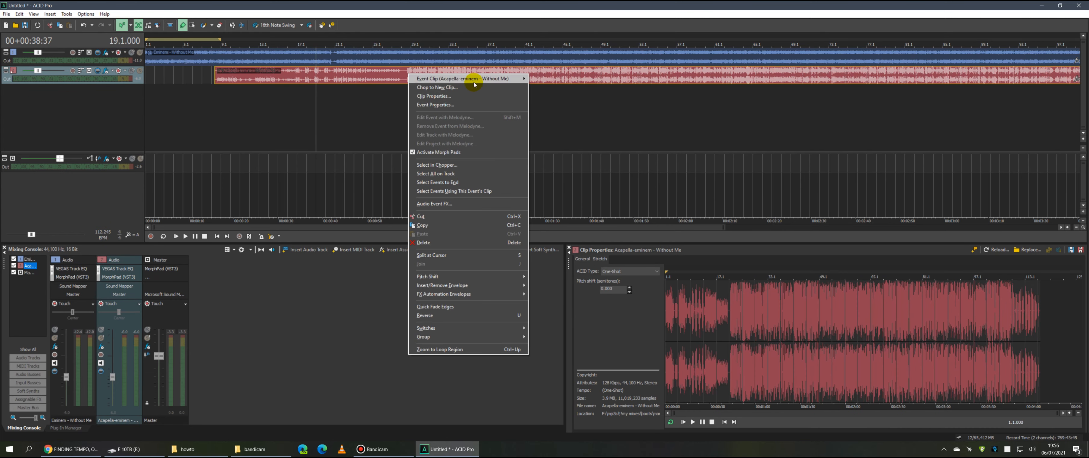
left_click(474, 97)
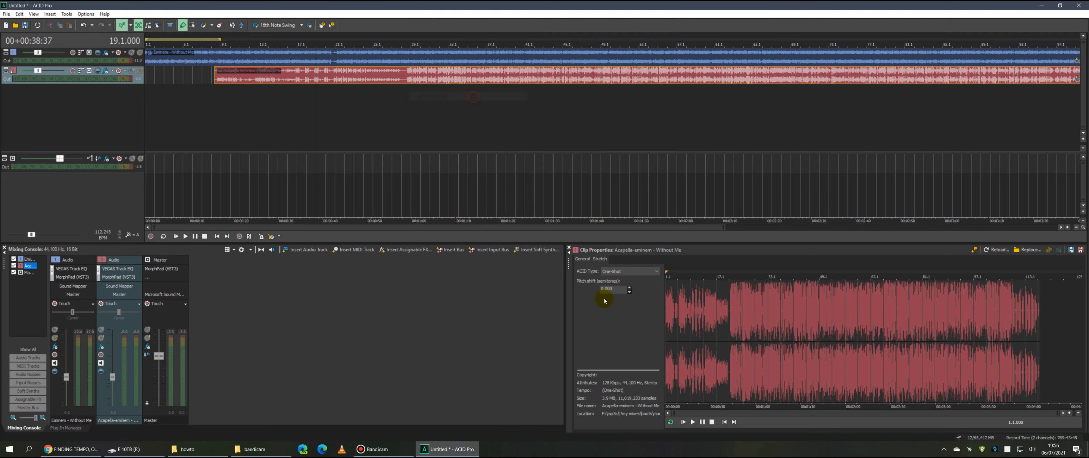
left_click(631, 287)
left_click(597, 343)
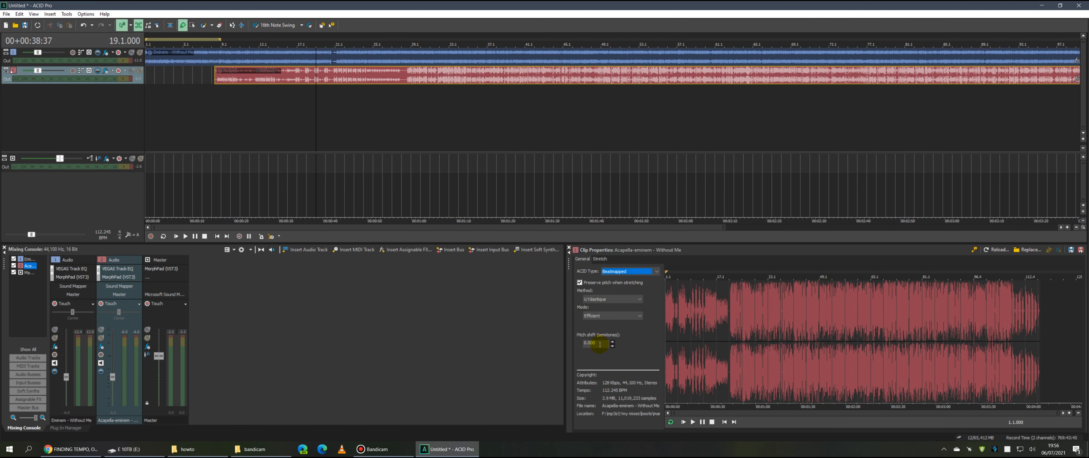
left_click(600, 259)
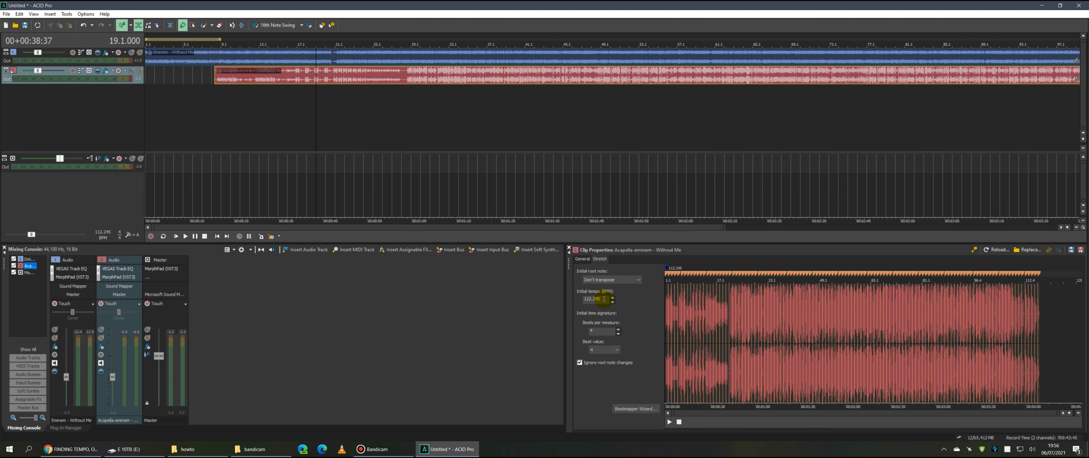
double_click(604, 299)
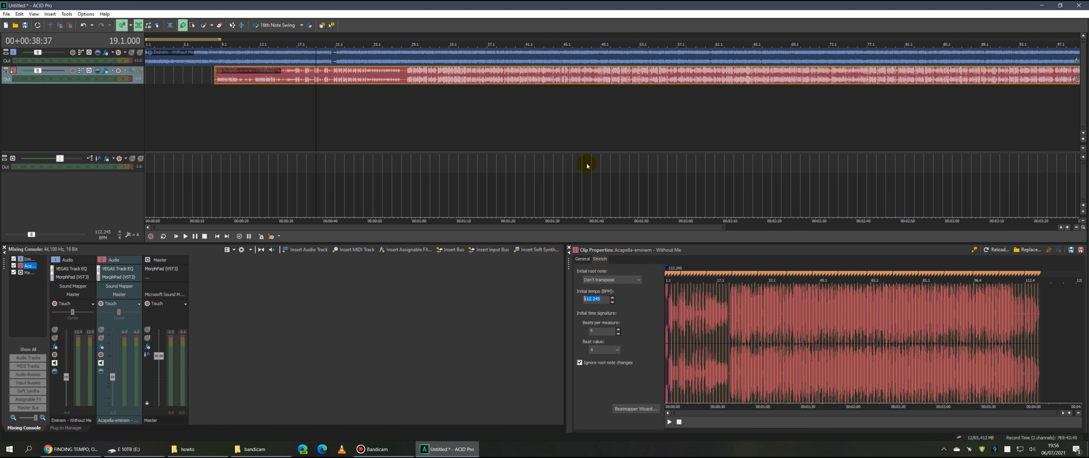
Try shifting the acapella clip along the timeline, and undo the moves.
left_click_drag(438, 75, 368, 77)
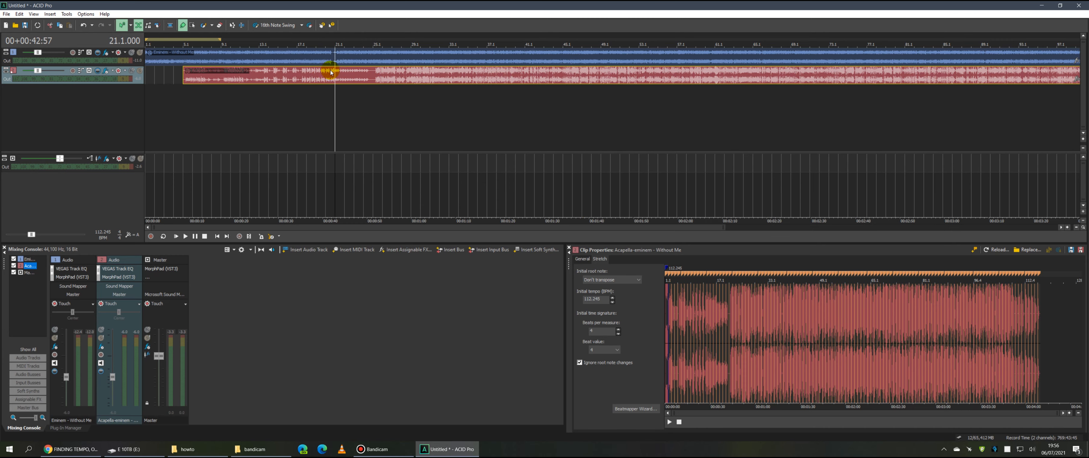
scroll(325, 74, "down", 2)
left_click_drag(252, 77, 369, 78)
scroll(340, 90, "up", 5)
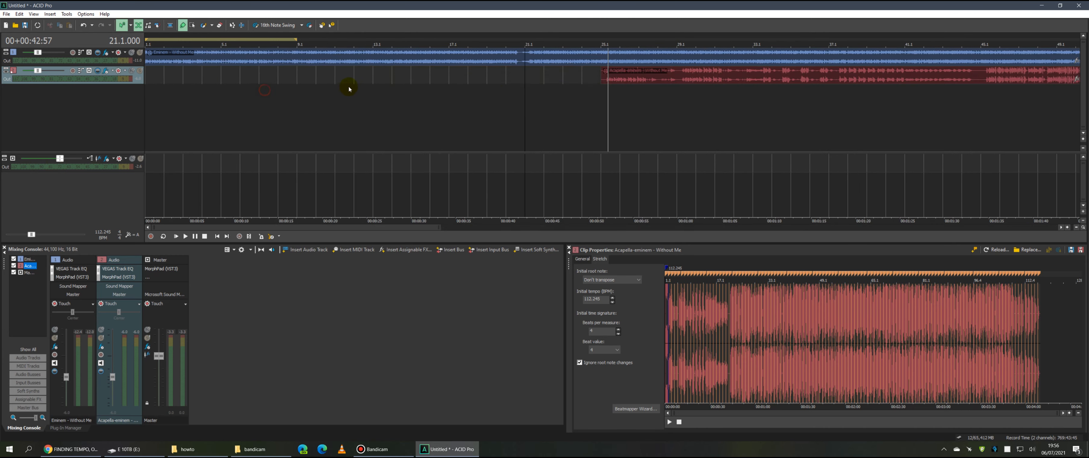
key("ctrl+z")
key("ctrl+z")
scroll(637, 118, "down", 5)
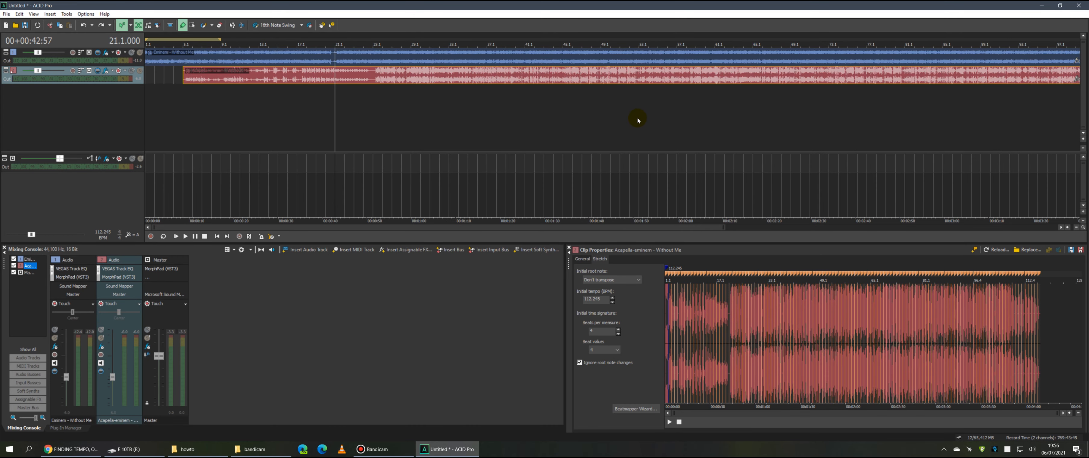
Play the song and the acapella together from just before the acapella clip begins.
scroll(331, 90, "up", 1)
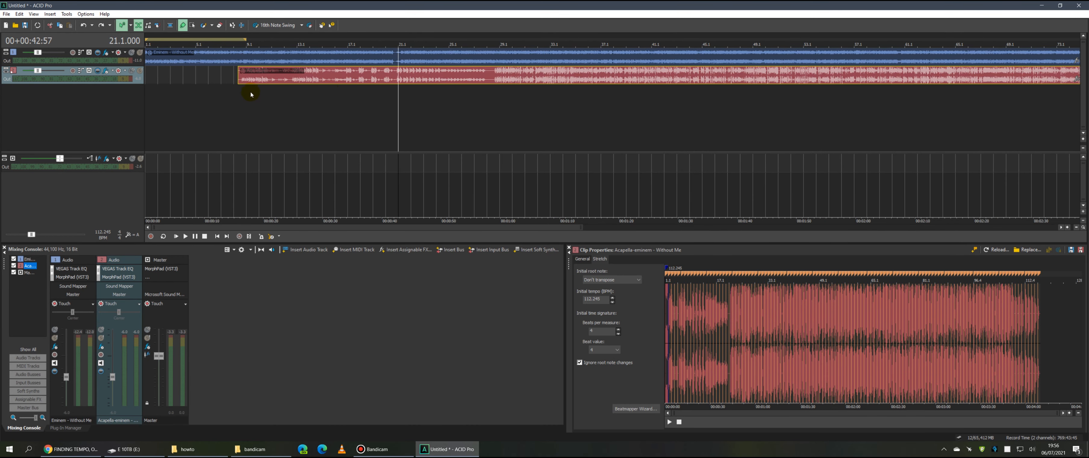
left_click(237, 97)
scroll(239, 97, "up", 4)
key("space")
scroll(423, 100, "down", 4)
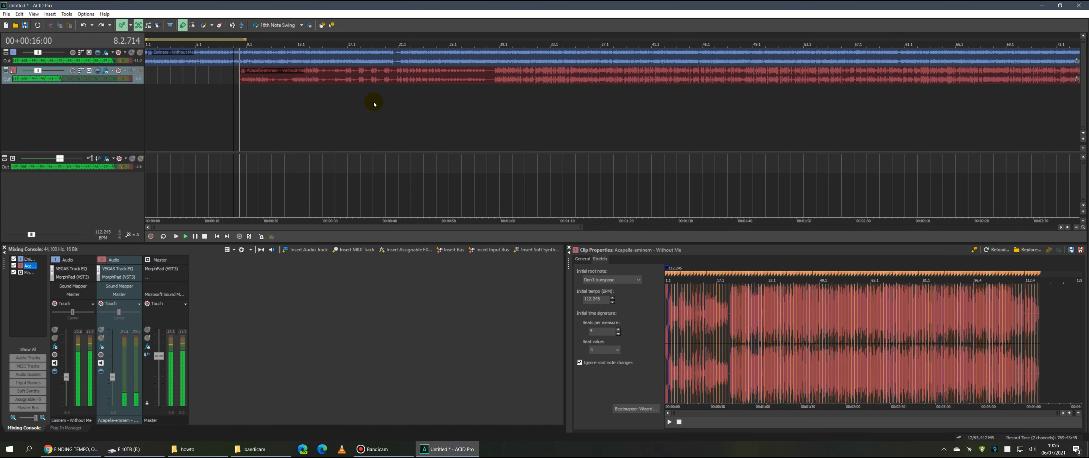
key("space")
scroll(177, 68, "down", 2)
Play the original song from the very start of the project.
left_click(161, 59)
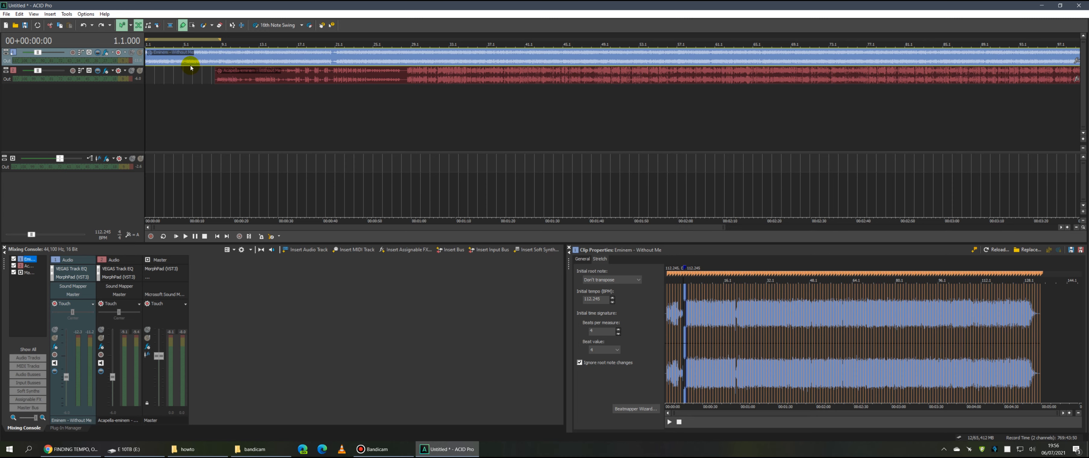
scroll(194, 61, "up", 3)
key("space")
key("space")
Move the acapella clip to the start of the timeline, line its first vocal up with beat 1.2, and test the playback.
left_click_drag(435, 75, 157, 76)
left_click(157, 77)
scroll(157, 76, "up", 6)
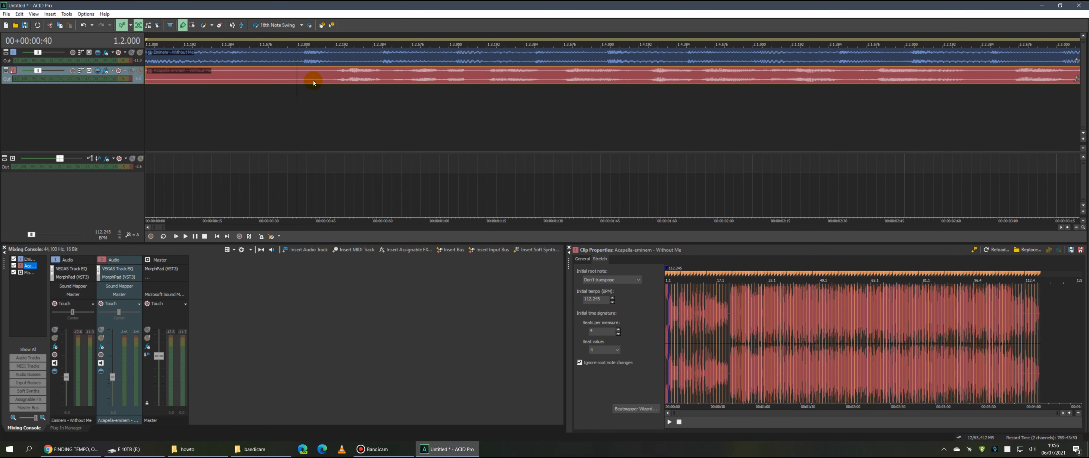
left_click_drag(389, 76, 353, 76)
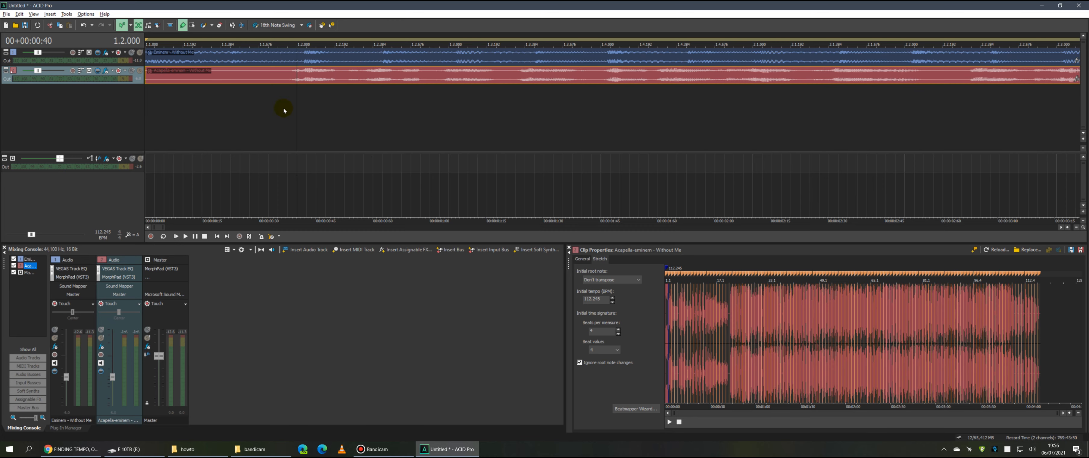
left_click(271, 114)
key("space")
key("space")
Shift the acapella clip so it starts just after beat 1.2, and play both tracks to check the timing.
left_click_drag(341, 72, 426, 82)
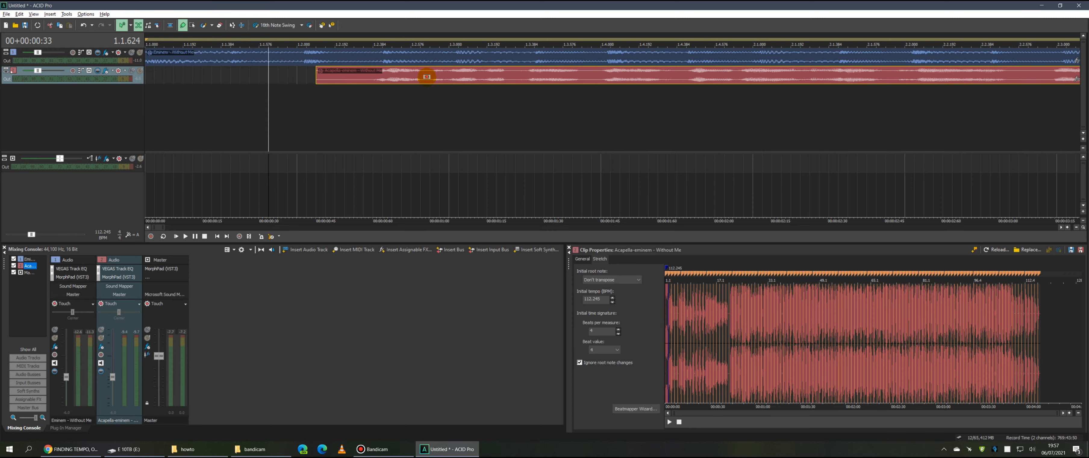
key("space")
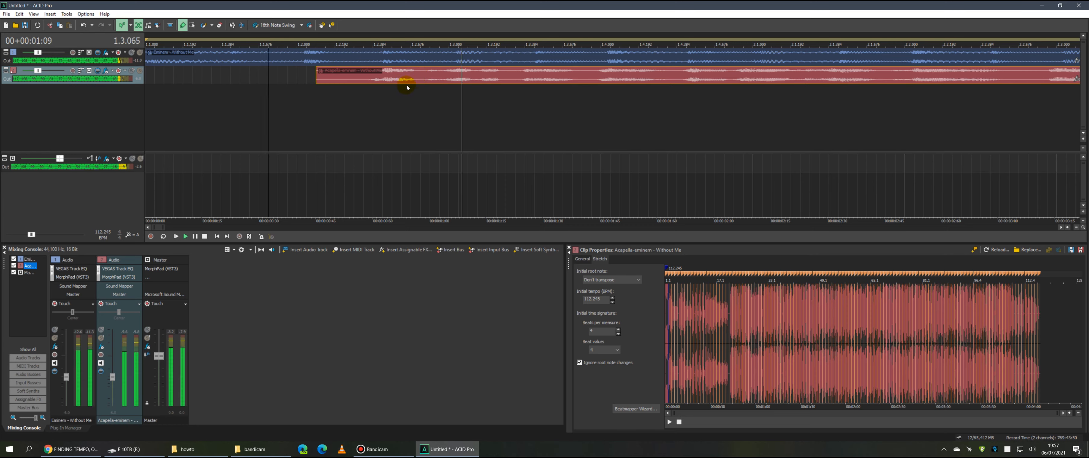
scroll(423, 83, "down", 3)
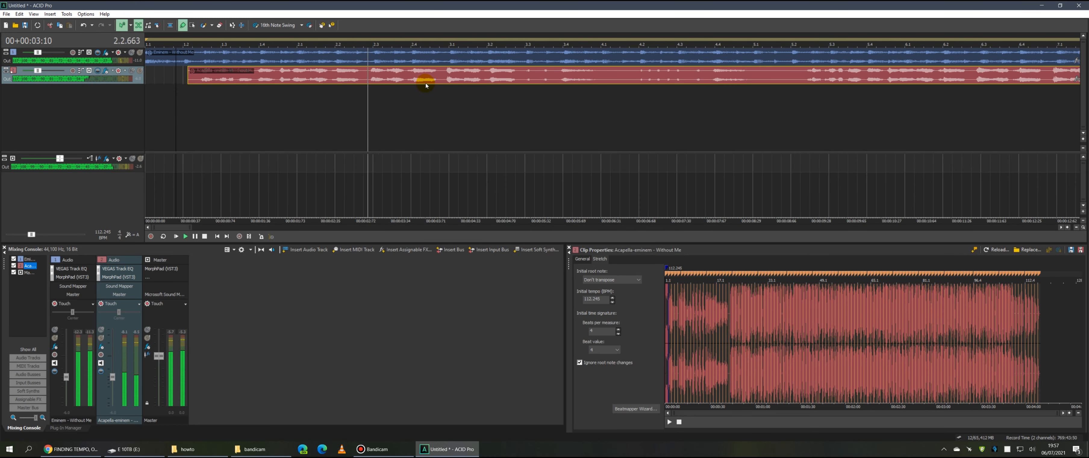
key("space")
scroll(549, 127, "down", 3)
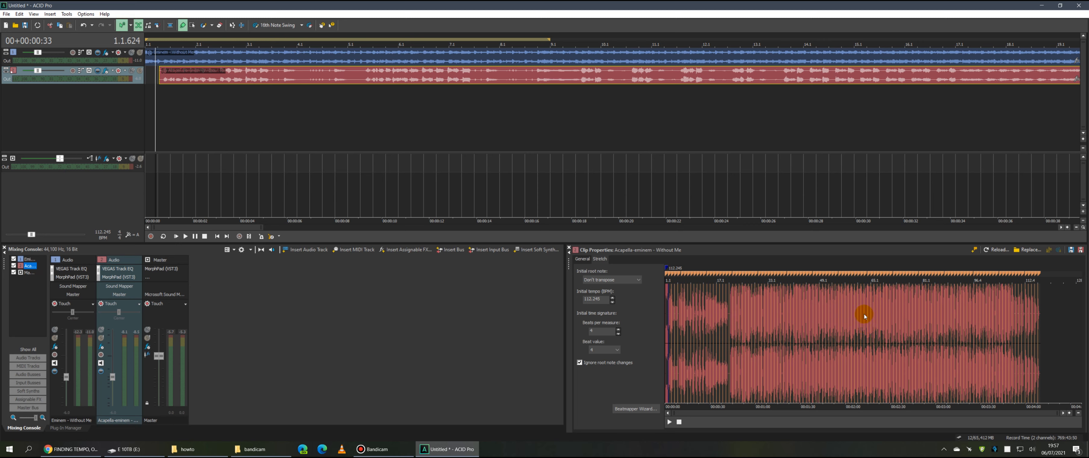
Set the project tempo to 140 BPM and play both tracks from near the start.
double_click(106, 236)
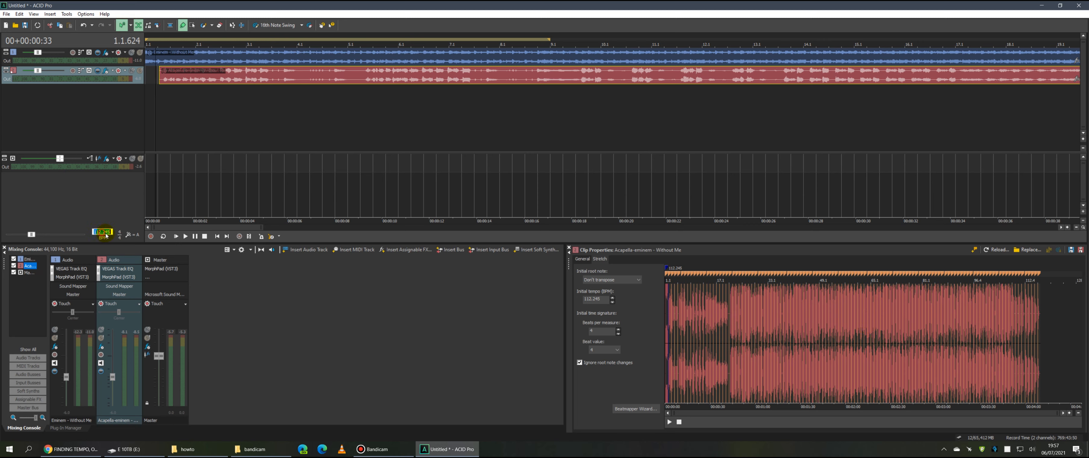
type("140")
key("Return")
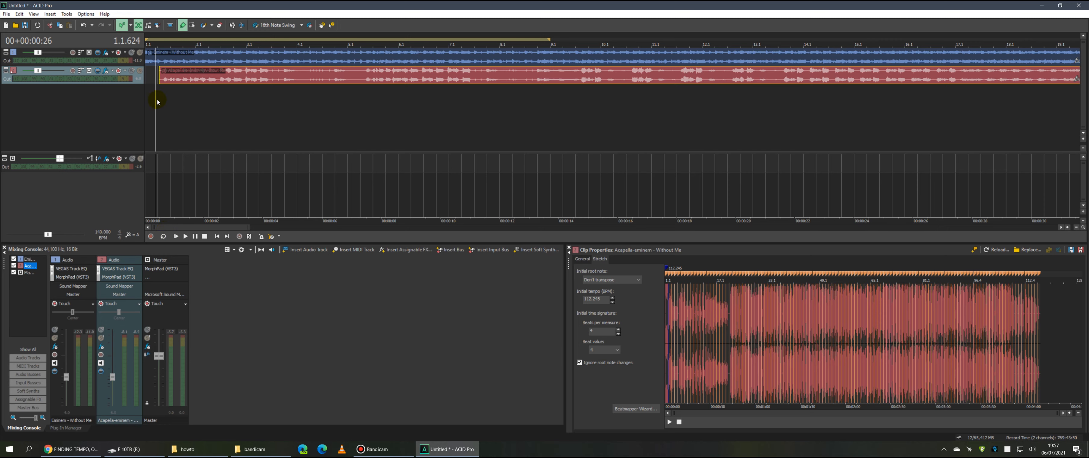
left_click(158, 114)
key("space")
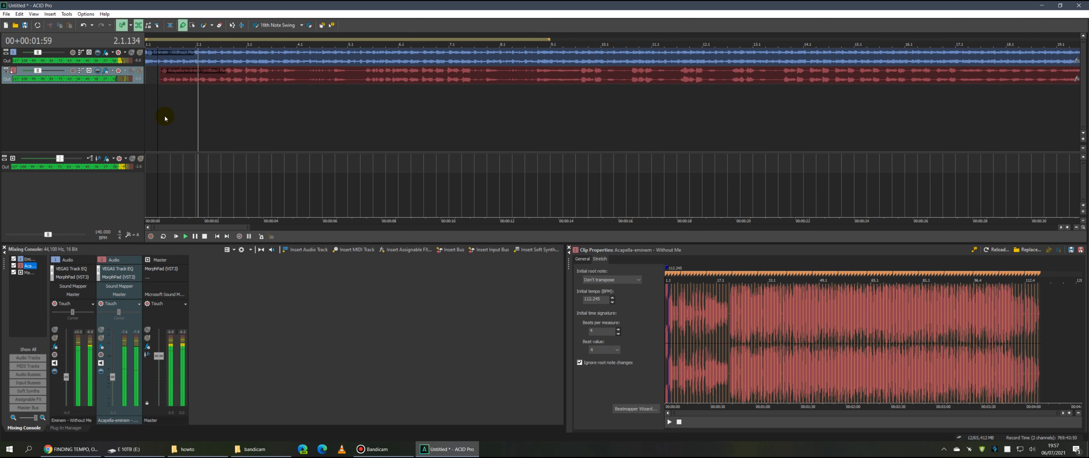
key("space")
Add "Walter Ostanek - Teresa Polka (1).mp3" from the howto folder in File Explorer to a new track and proceed with beatmapping it.
left_click(188, 448)
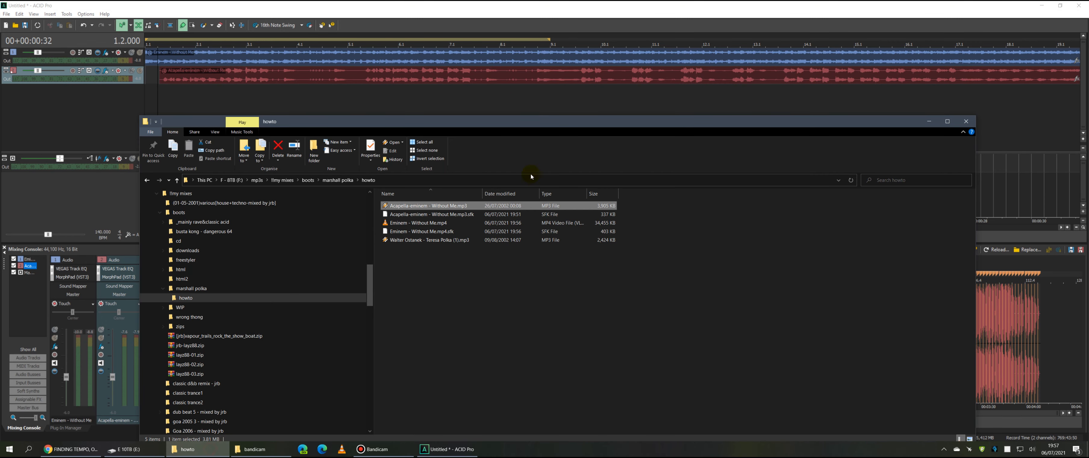
left_click_drag(430, 242, 284, 92)
left_click(600, 260)
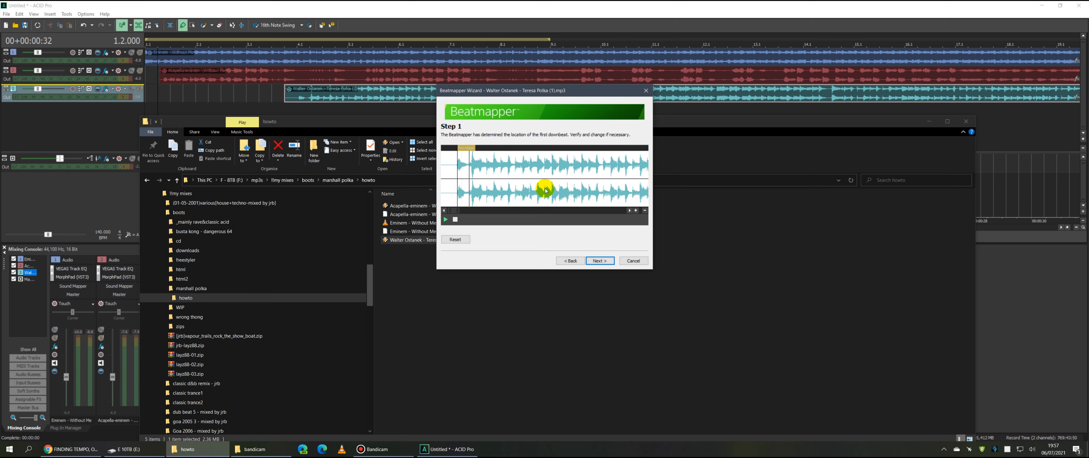
Place the polka's first downbeat on the onset of the beat in the waveform and confirm it.
left_click(471, 170)
scroll(502, 180, "up", 5)
left_click(564, 164)
left_click(600, 260)
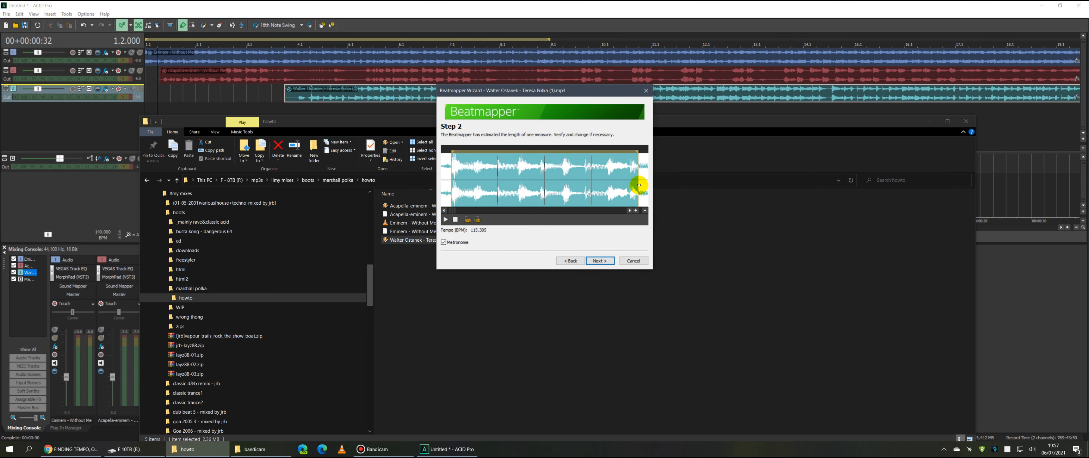
Shorten the polka's estimated measure so its end lands on the following downbeat, and confirm the measure length.
left_click_drag(629, 185, 600, 181)
scroll(562, 183, "down", 5)
scroll(523, 188, "up", 3)
left_click_drag(520, 187, 507, 189)
scroll(521, 187, "down", 4)
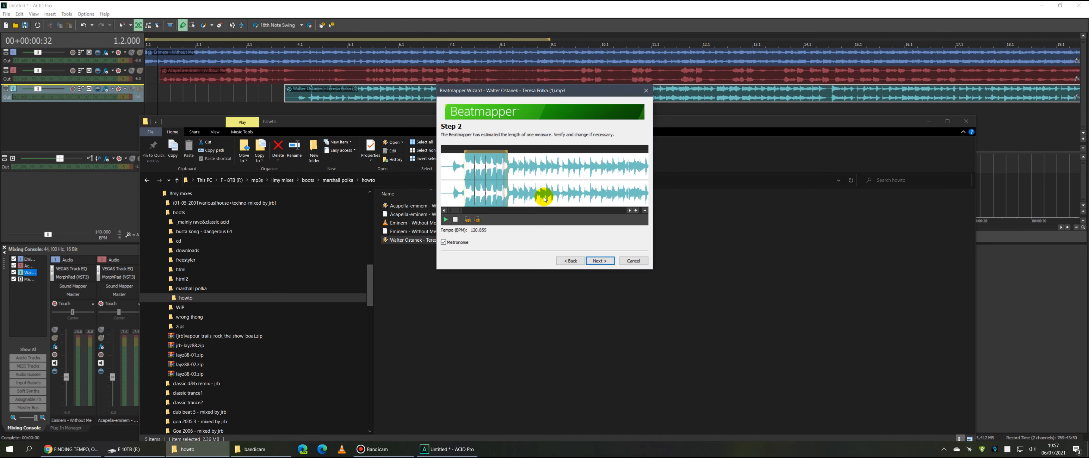
key("Return")
Inspect the polka's measure 72 for accuracy and finish the Beatmapper Wizard.
left_click_drag(518, 232, 601, 238)
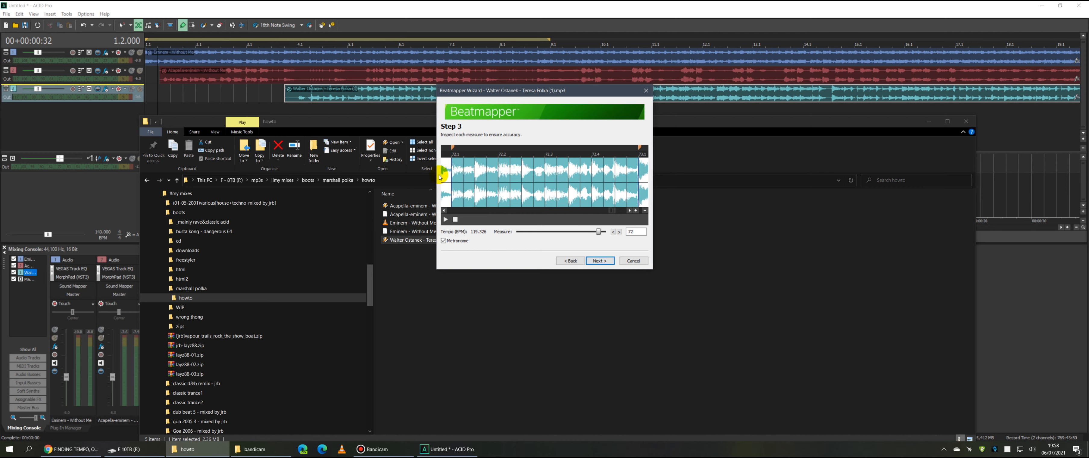
left_click(605, 261)
left_click(605, 261)
Mute the original song's track and move the polka clip to the very start of the timeline.
left_click_drag(238, 94, 178, 92)
left_click(132, 52)
scroll(178, 93, "up", 3)
scroll(241, 100, "up", 2)
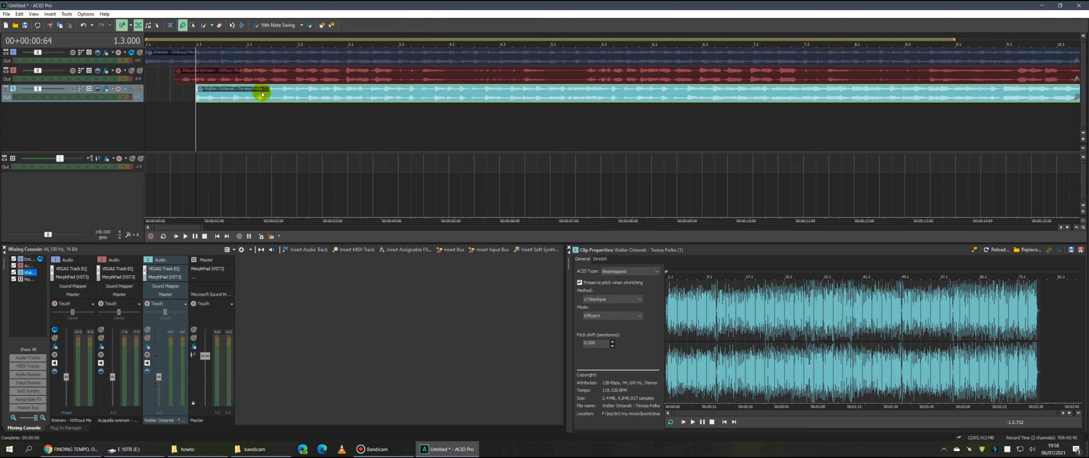
left_click_drag(258, 93, 190, 95)
Play the polka and the acapella together from the beginning of the project.
left_click(148, 118)
key("space")
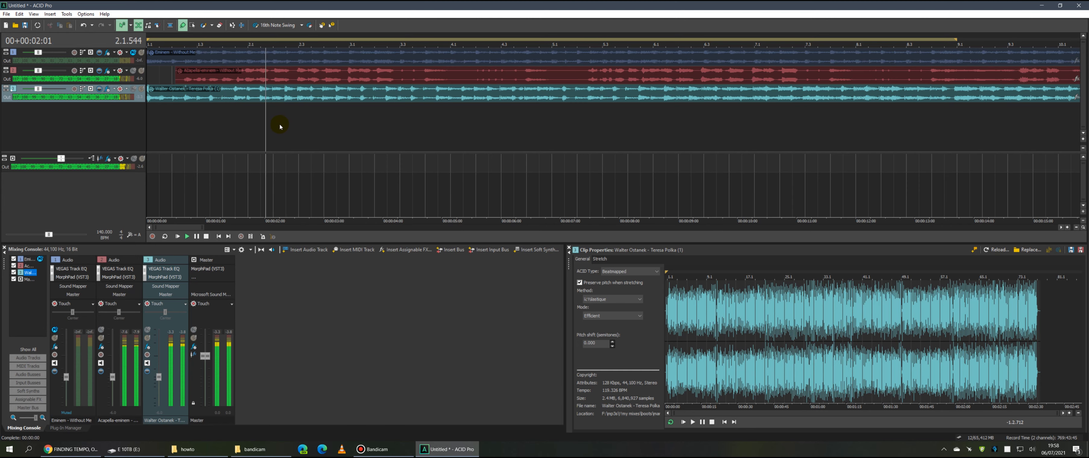
key("space")
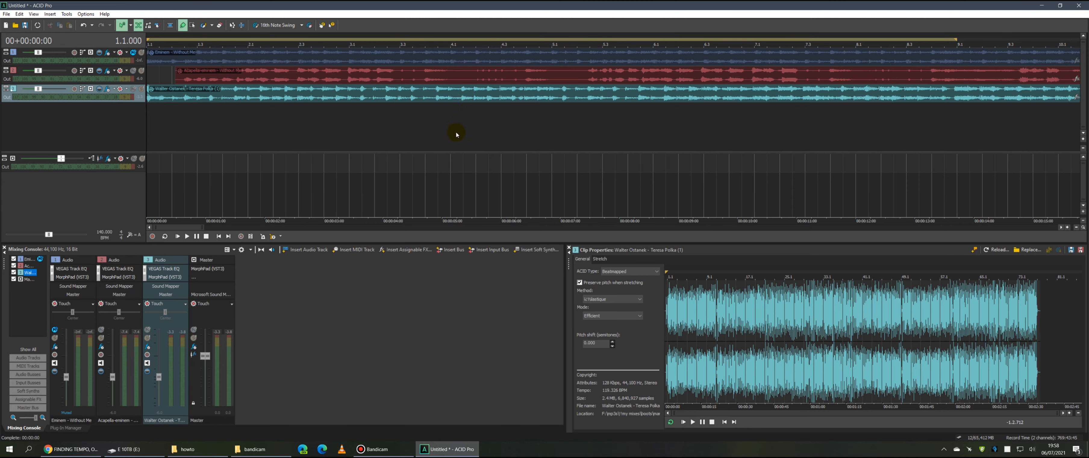
Bring up the polka clip's stretch properties and examine its beats against the timeline grid around measure 15.
left_click(362, 93)
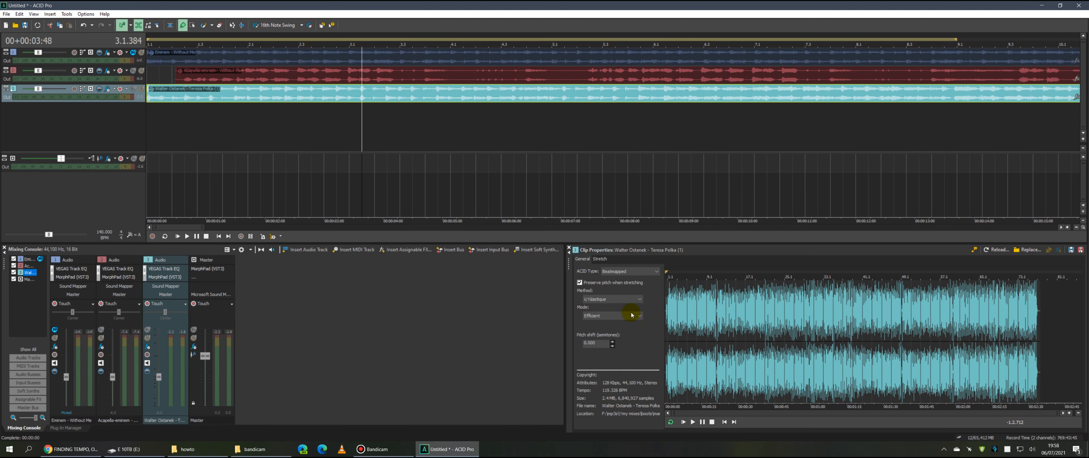
left_click(598, 258)
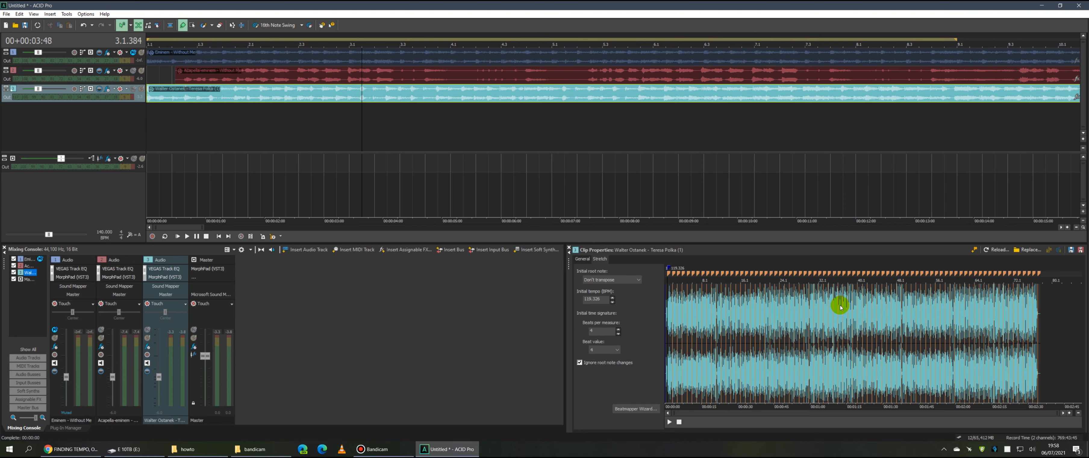
scroll(560, 112, "down", 3)
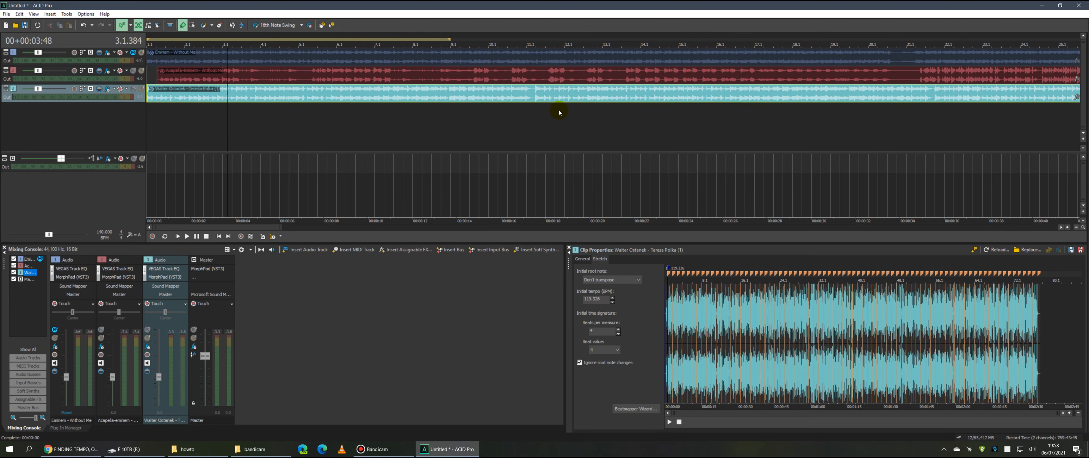
left_click(700, 94)
scroll(698, 92, "up", 6)
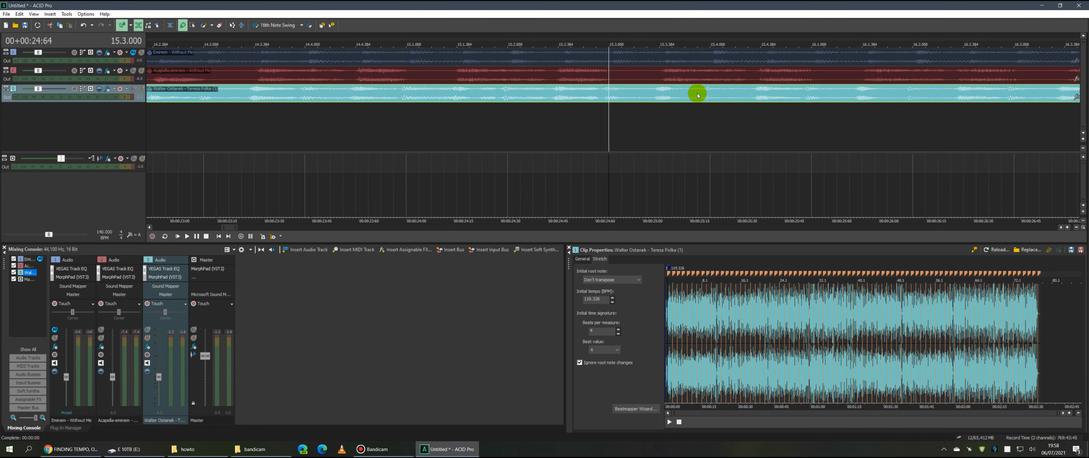
scroll(609, 94, "up", 2)
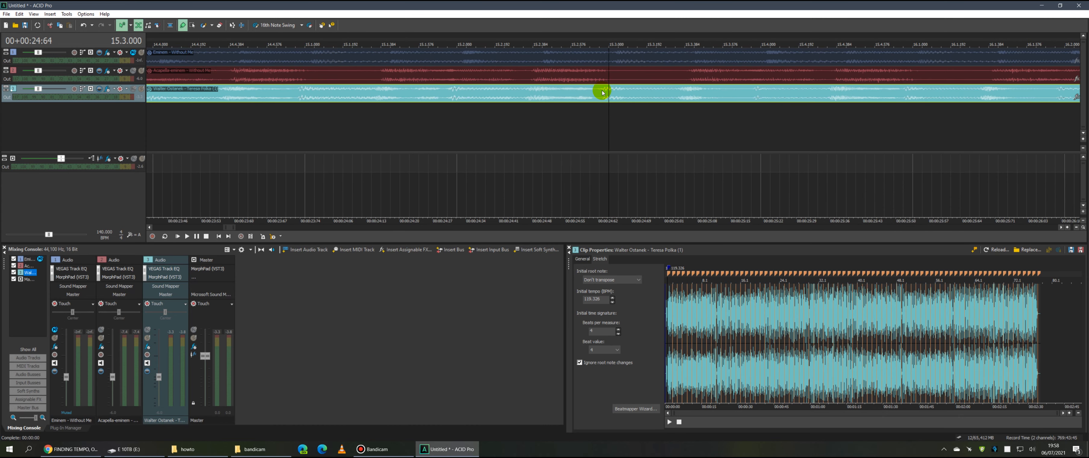
Split the polka clip just before beat 15.2 and slip the second part's audio so its beat falls on the gridline.
left_click(448, 95)
left_click(456, 98)
scroll(456, 97, "up", 2)
left_click(579, 91)
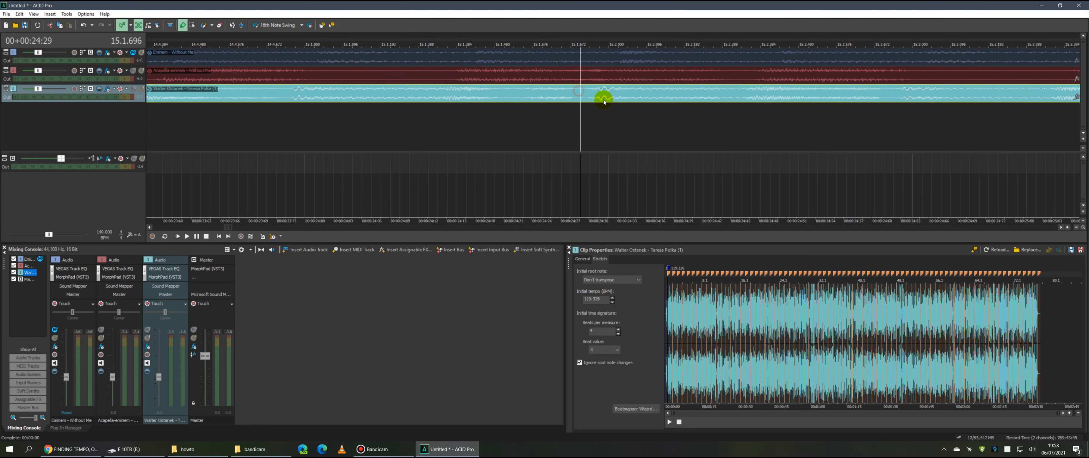
left_click(613, 97)
left_click(577, 93)
key("s")
left_click(610, 93)
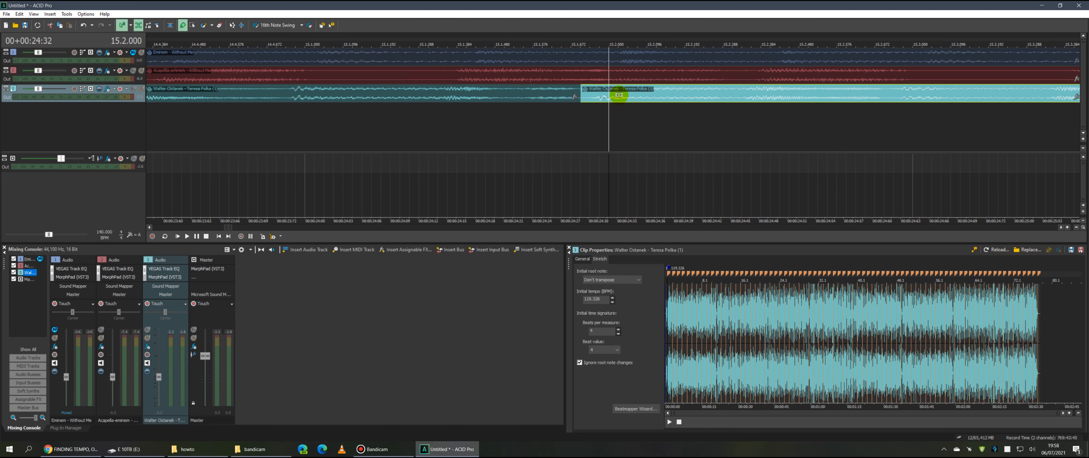
mouse_move(625, 94)
left_mouse_down()
mouse_move(643, 94)
mouse_move(631, 96)
left_mouse_up()
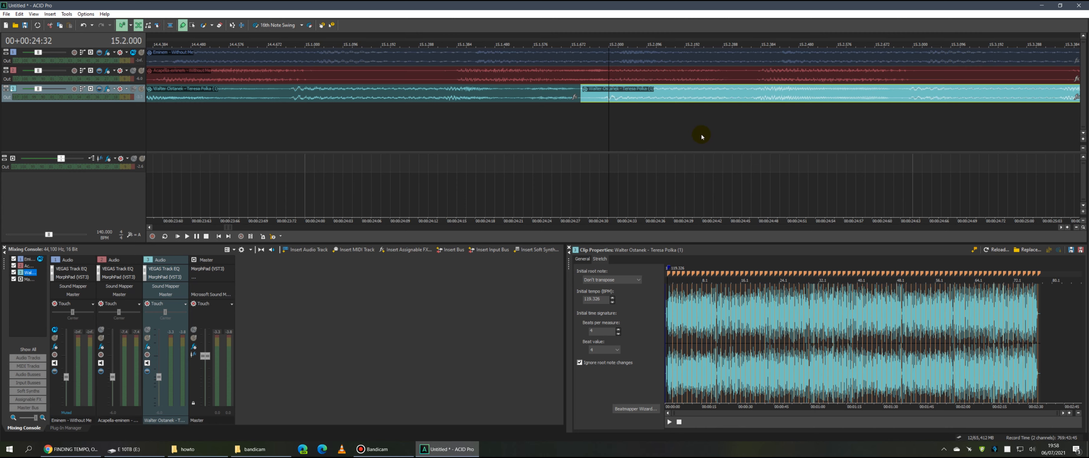
Undo the split and slip of the polka clip so it is one continuous event.
scroll(715, 129, "down", 15)
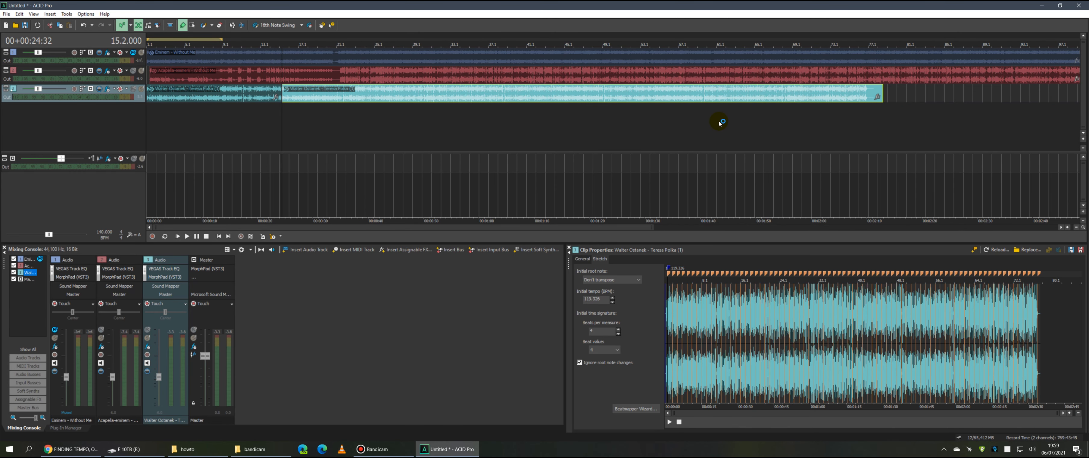
left_click(308, 94)
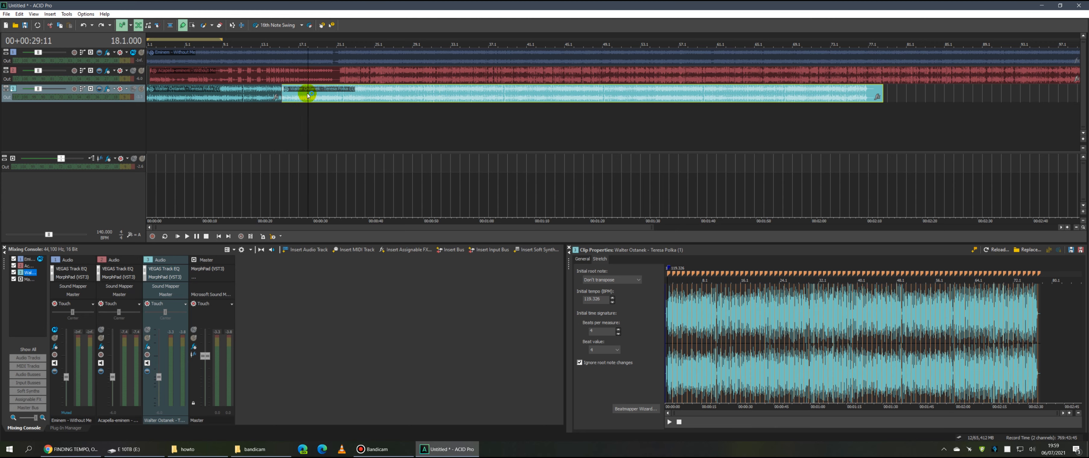
key("ctrl+z")
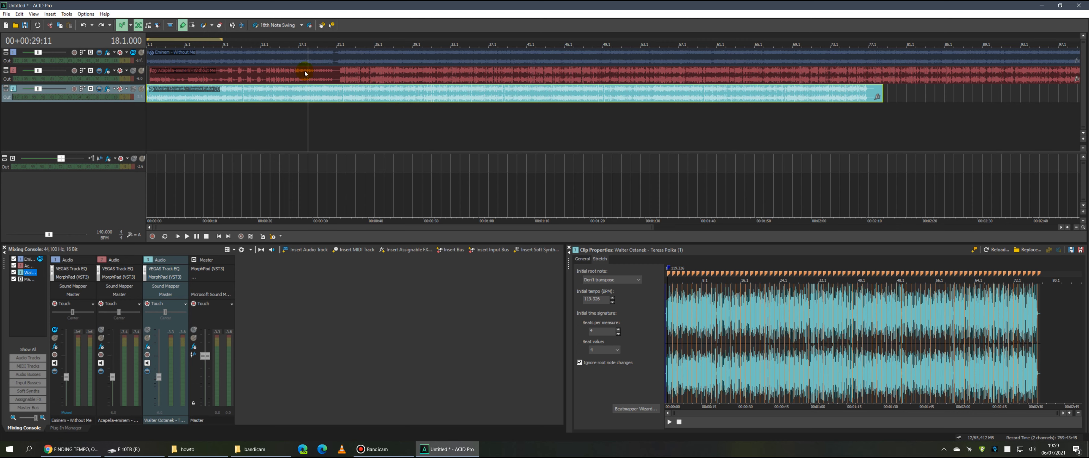
Turn off pitch preservation when stretching for the polka clip.
left_click(583, 259)
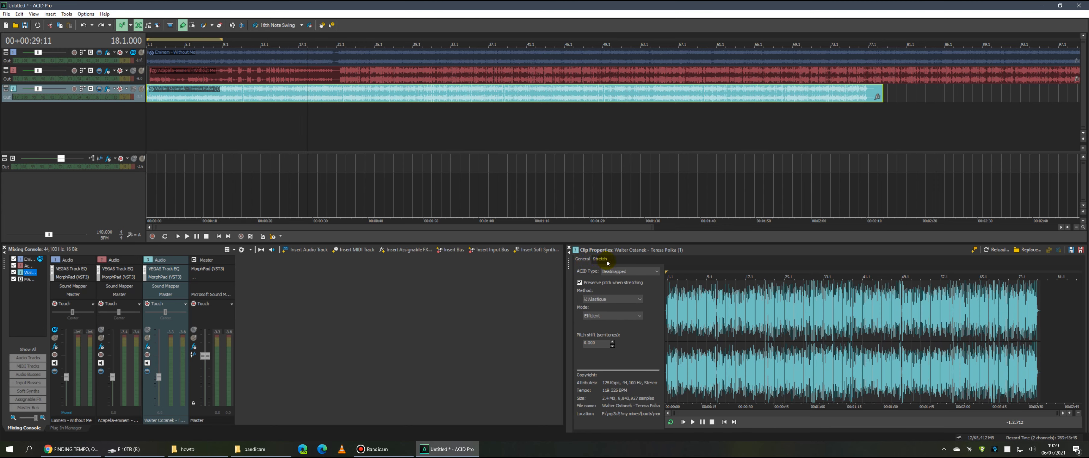
left_click(591, 286)
Mute the acapella track, play the polka alone from measure 2, and place the cursor at measure 21.
left_click(134, 70)
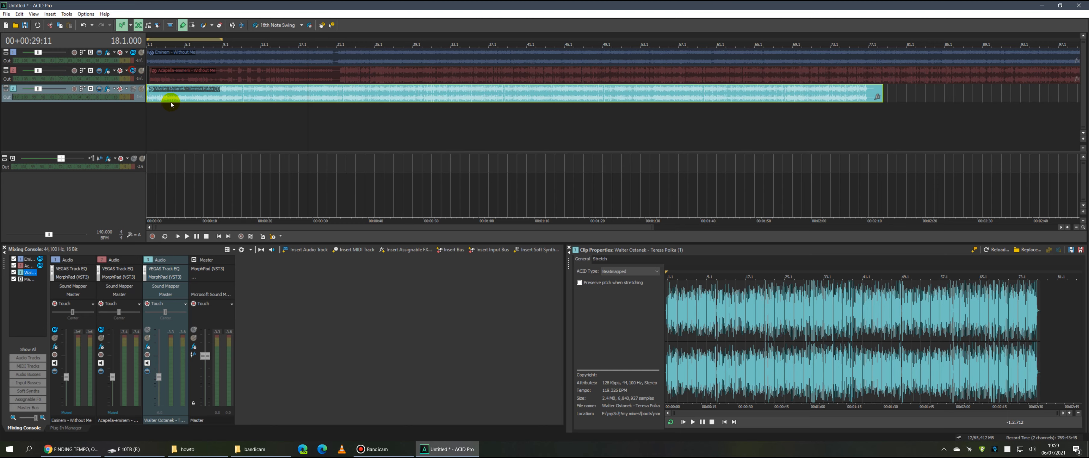
left_click(156, 116)
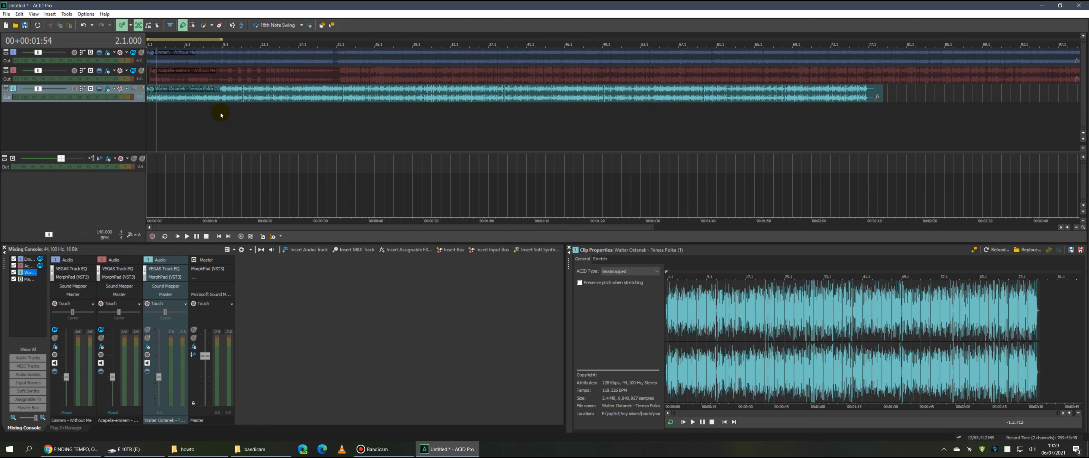
left_click(300, 99)
left_click(334, 99)
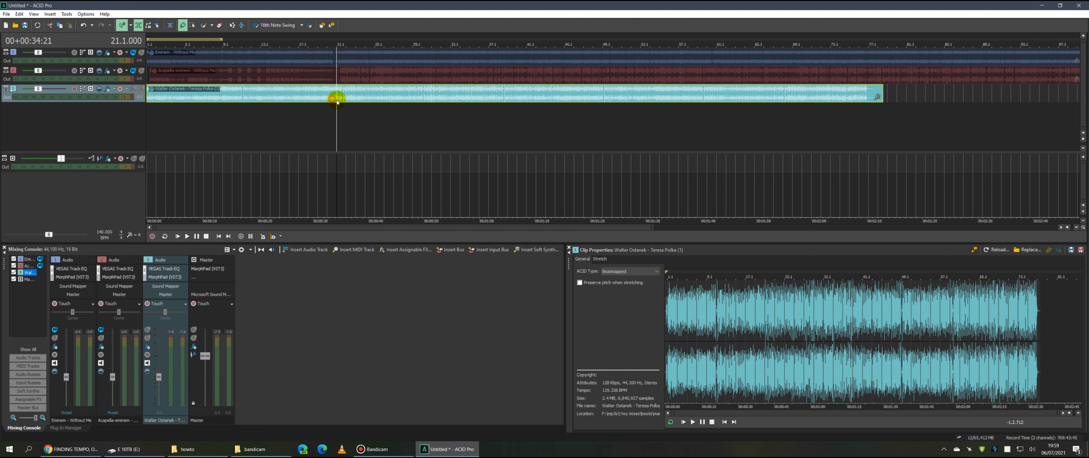
scroll(440, 119, "up", 3)
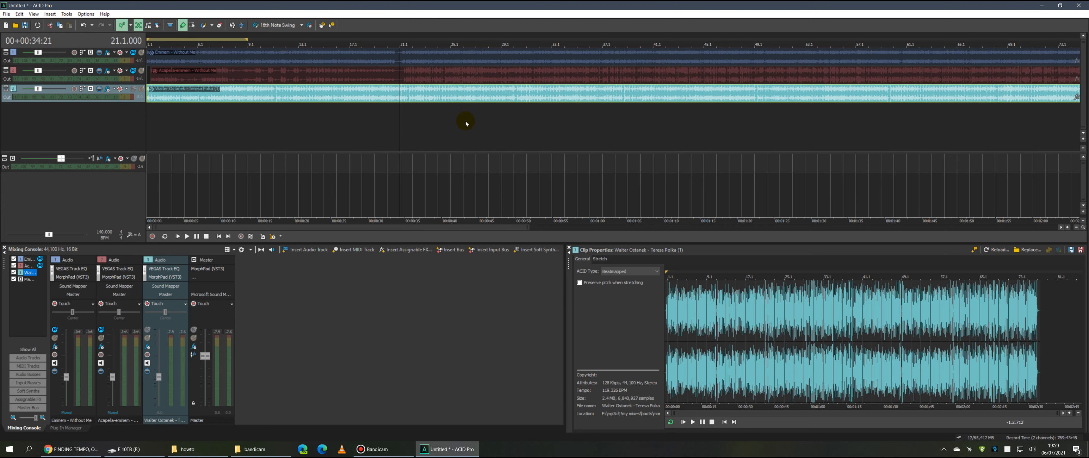
Turn pitch preservation back on for the polka clip and return to its stretch properties.
left_click(579, 282)
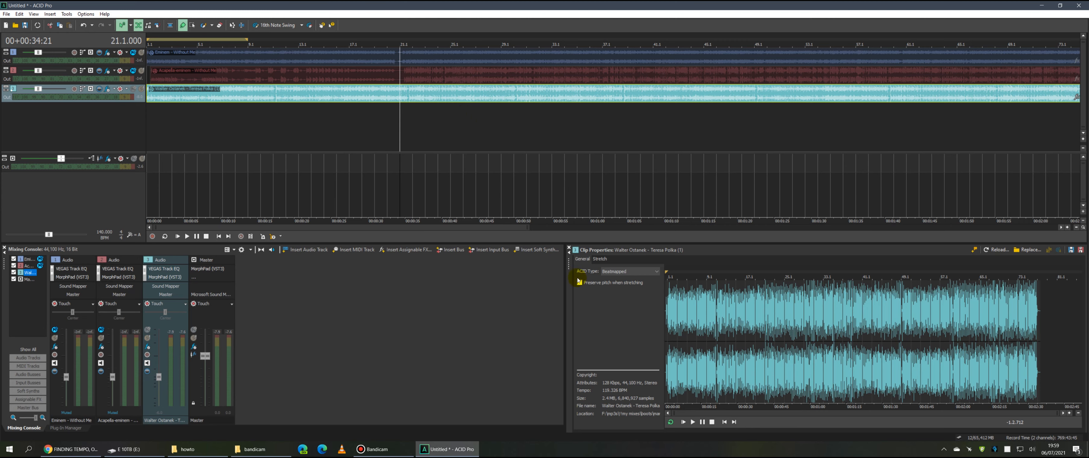
left_click(594, 280)
left_click(602, 260)
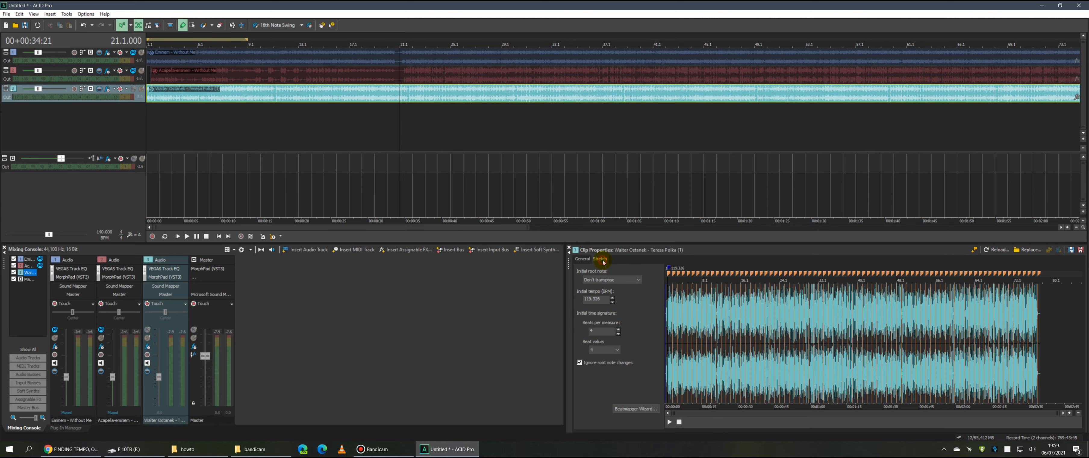
Examine the polka's downbeat markers around measure 30 in the clip's stretch view.
left_click(816, 298)
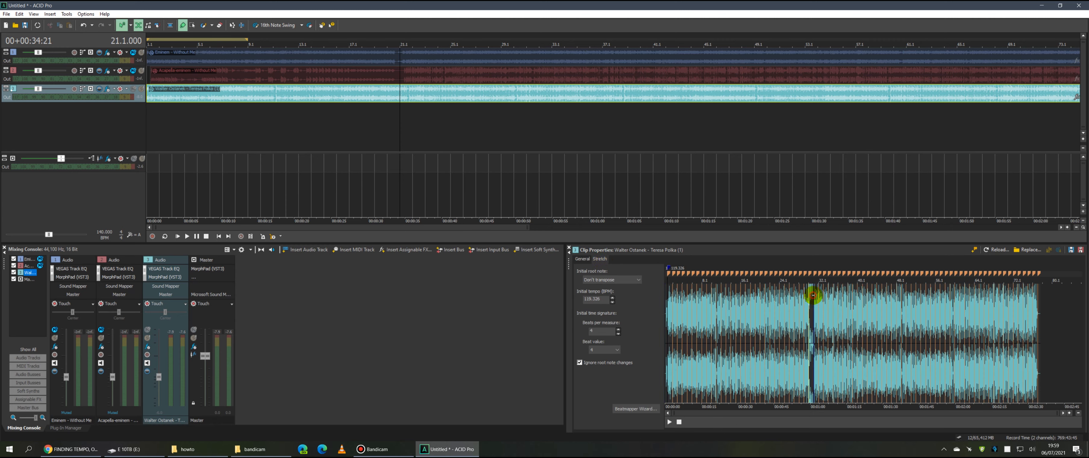
scroll(816, 299, "up", 3)
scroll(826, 298, "up", 5)
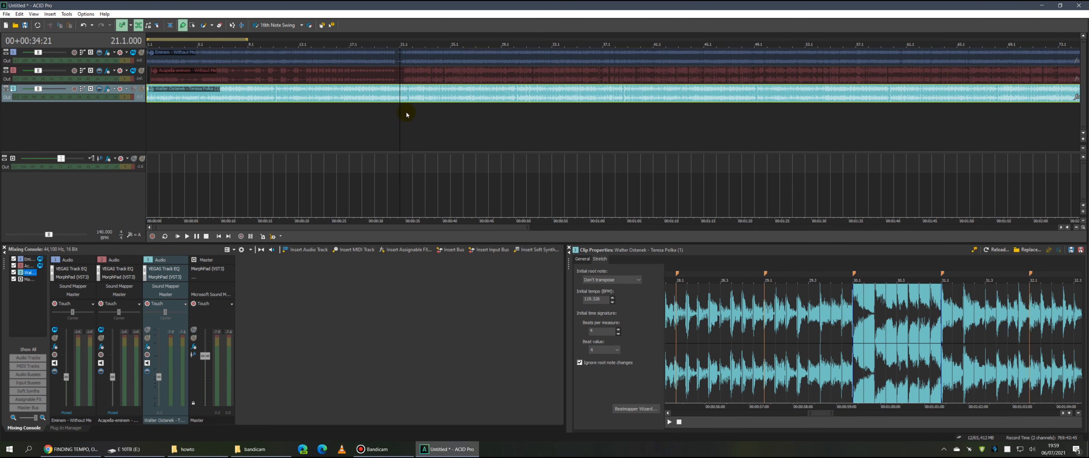
left_click(582, 259)
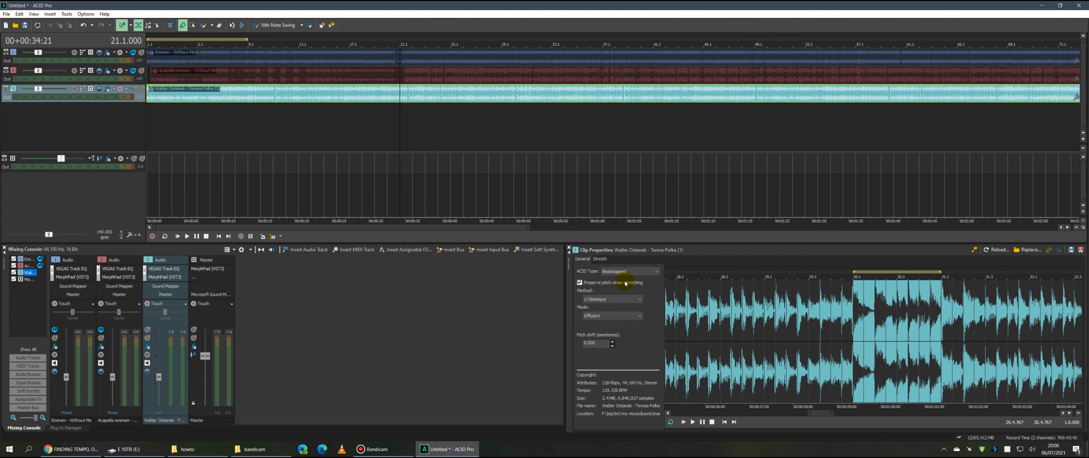
left_click(601, 259)
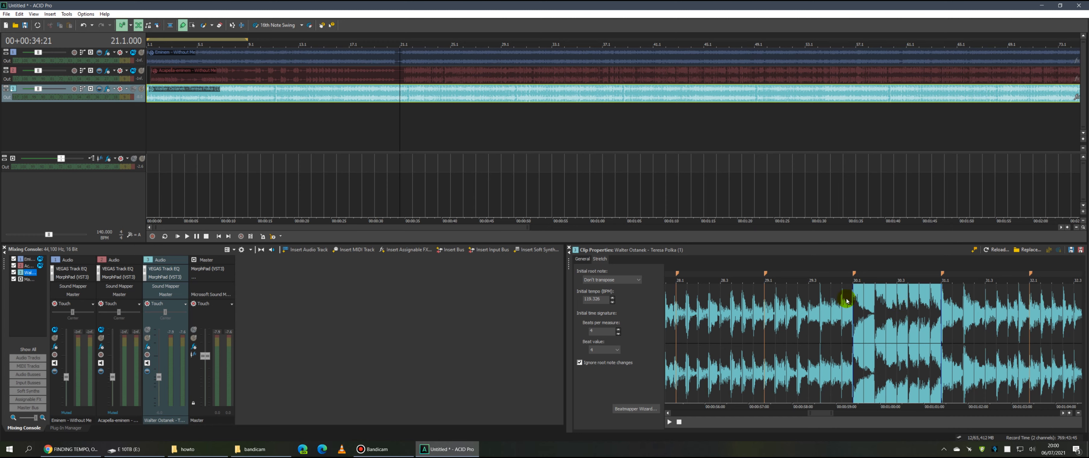
scroll(850, 323, "down", 1)
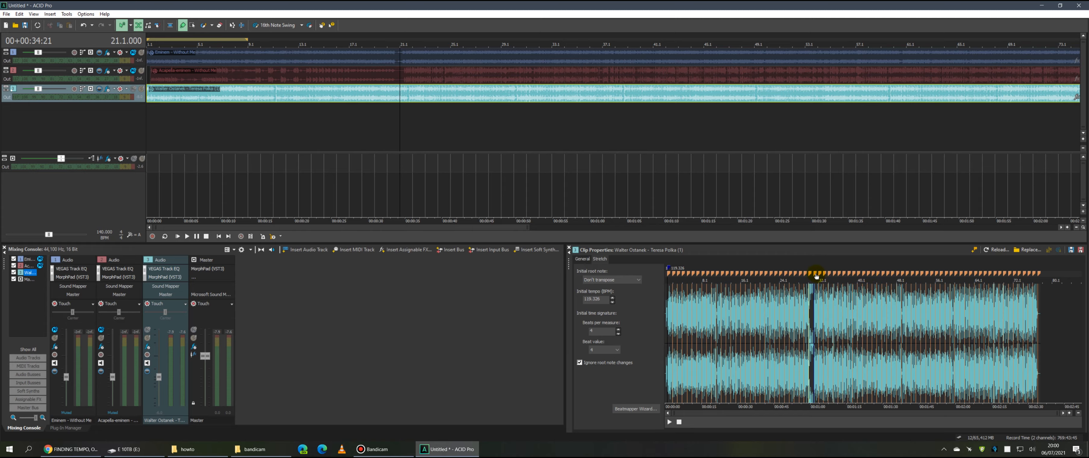
Try moving a downbeat marker near measure 31 of the polka later in the clip, then undo the move.
mouse_move(816, 276)
left_mouse_down()
mouse_move(915, 276)
mouse_move(834, 277)
left_mouse_up()
key("ctrl+z")
Check how the downbeat markers at measures 30 and 75 line up with the polka's waveform.
left_click(817, 300)
scroll(860, 305, "up", 12)
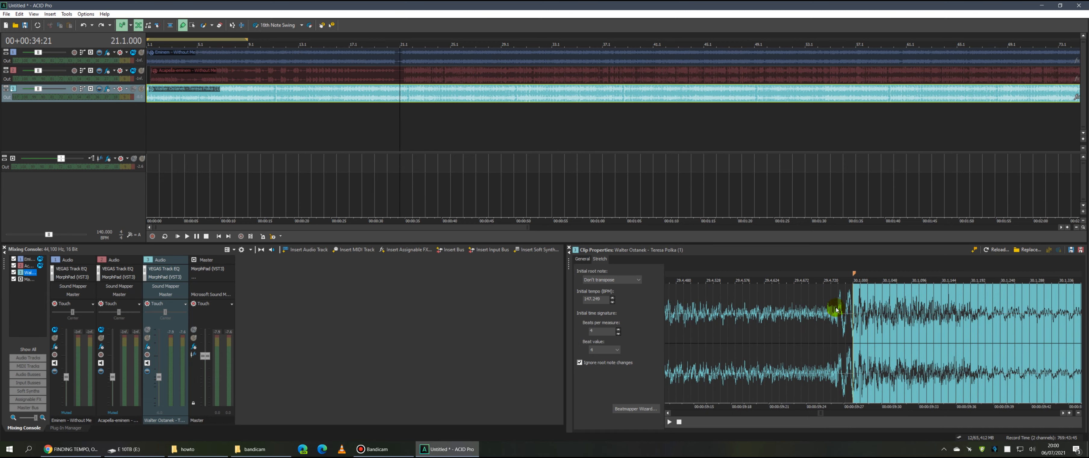
scroll(839, 307, "down", 12)
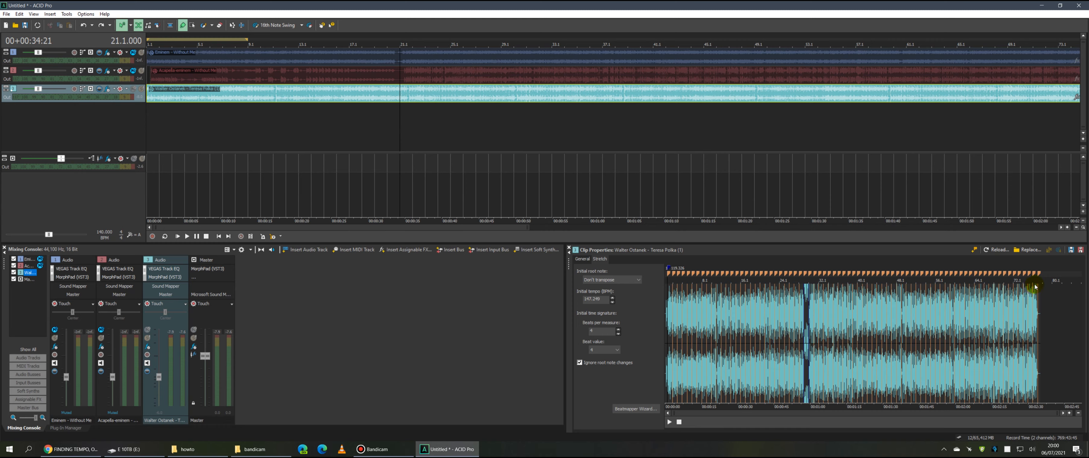
scroll(1023, 292, "up", 5)
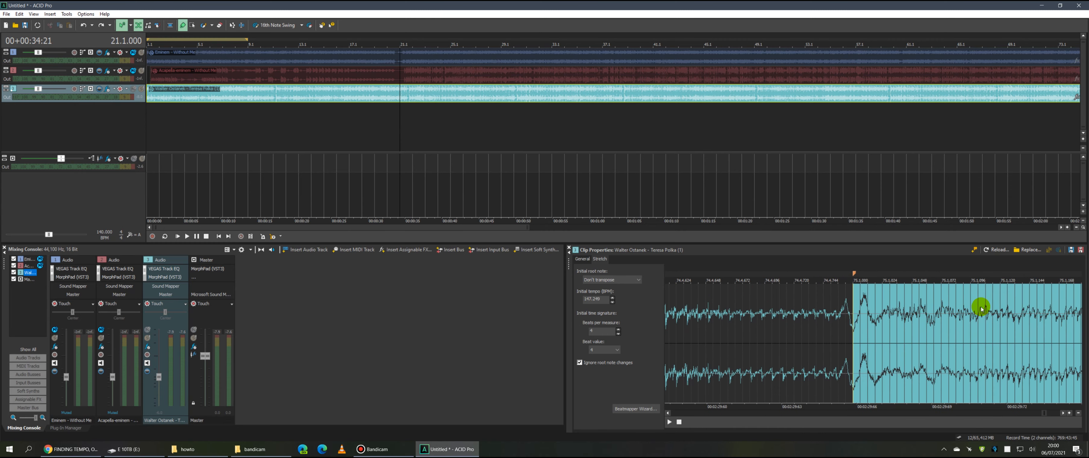
scroll(863, 302, "down", 5)
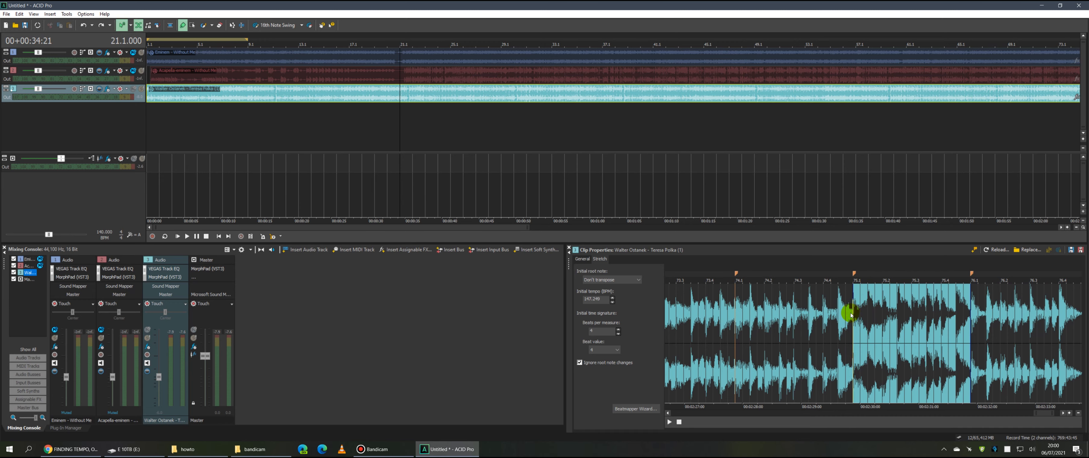
scroll(851, 314, "down", 5)
scroll(976, 296, "up", 4)
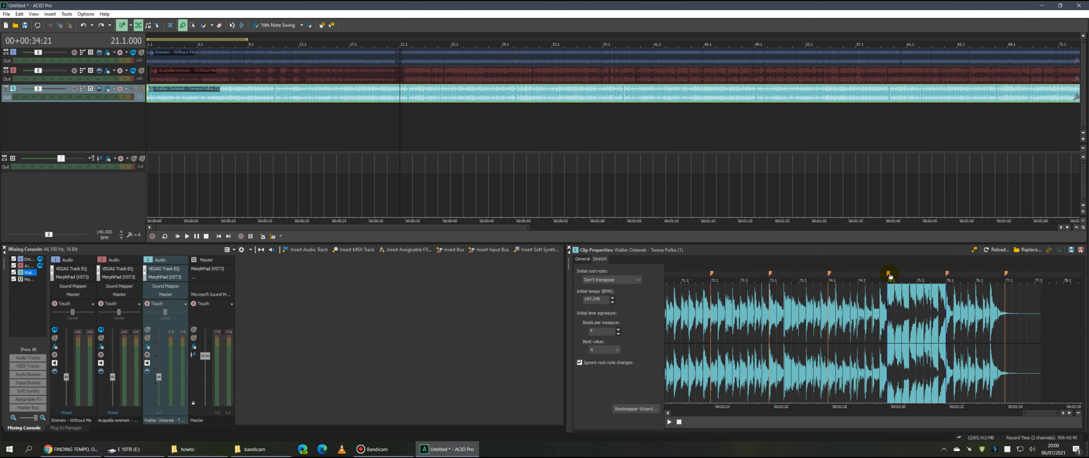
Add a tempo marker on the polka's measure 75 downbeat and look at its root note options.
left_click(890, 274)
right_click(889, 268)
mouse_move(902, 286)
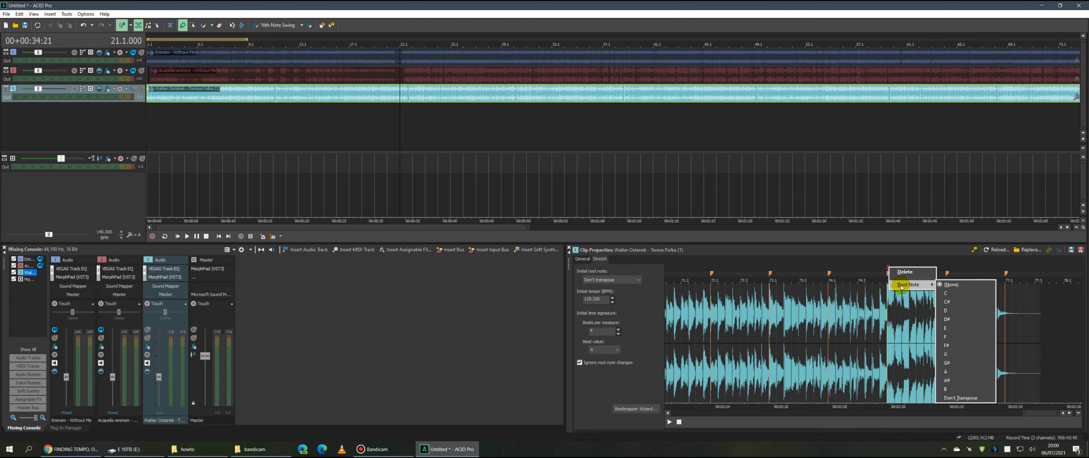
left_click(875, 262)
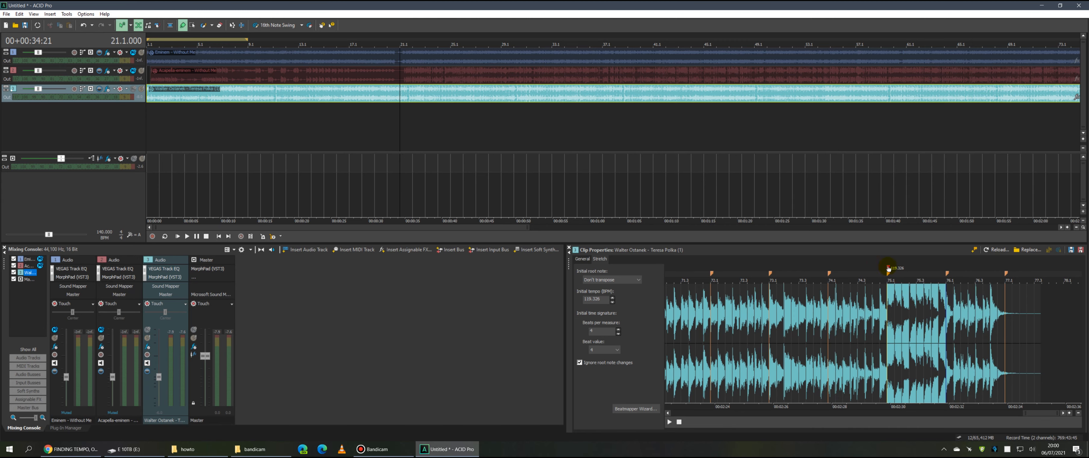
scroll(863, 302, "down", 3)
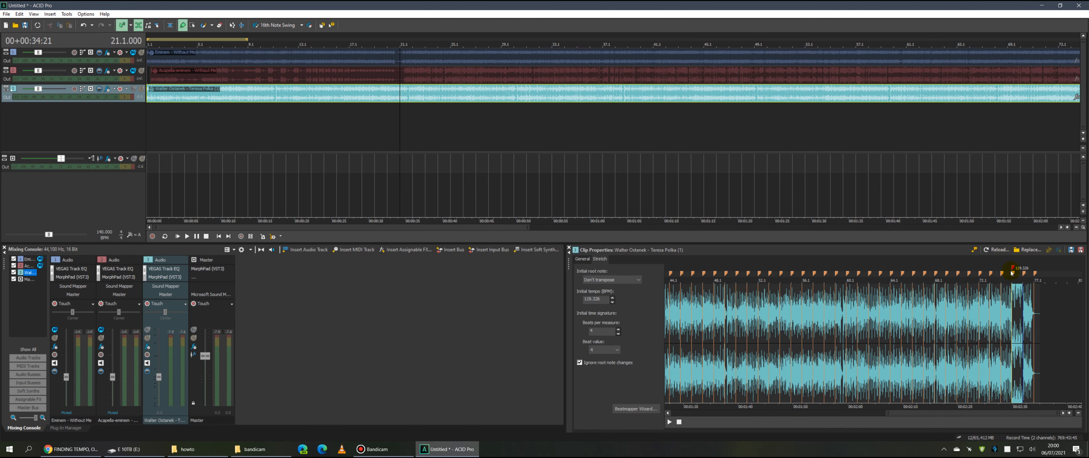
Check the alignment of the polka's downbeat marker at measure 32 with the waveform.
left_click(825, 273)
scroll(880, 307, "down", 3)
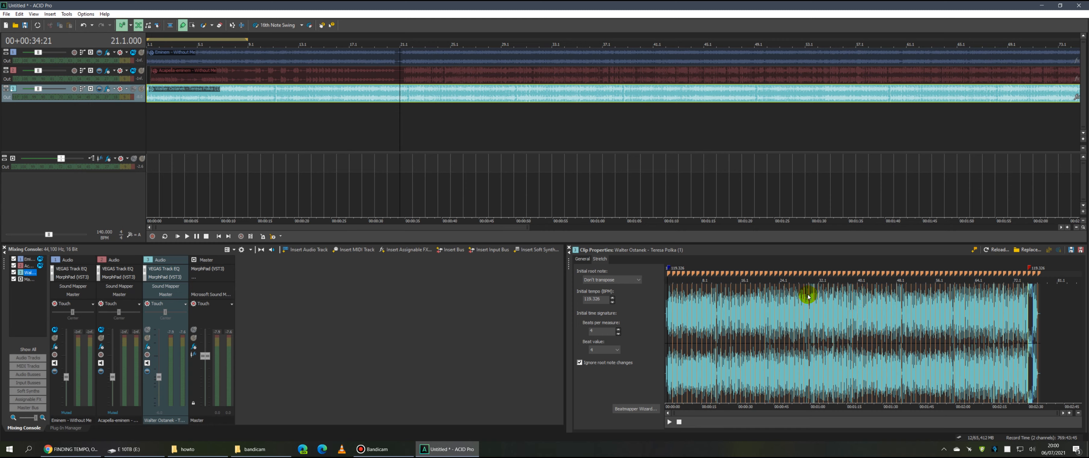
scroll(826, 297, "up", 6)
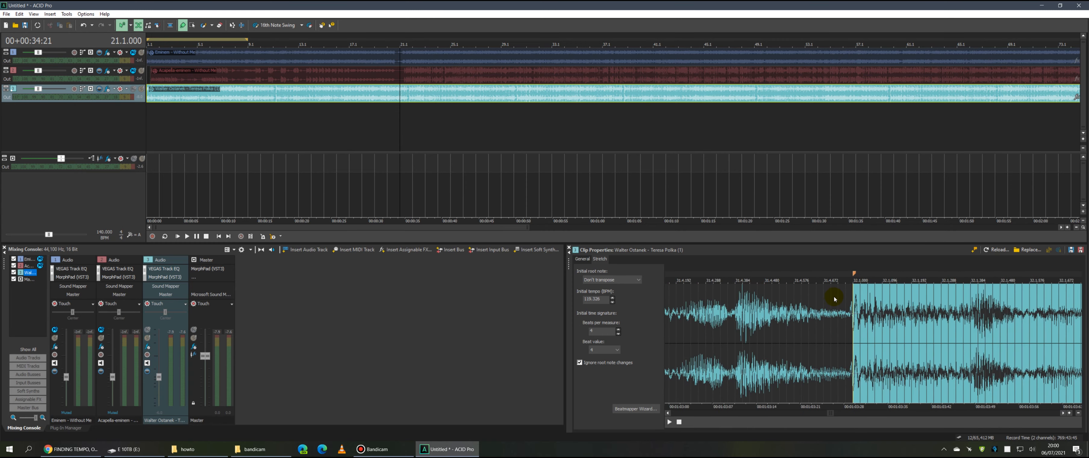
scroll(820, 302, "down", 4)
Add a tempo marker at the polka's measure 22 downbeat and shift it slightly earlier onto the start of the beat.
scroll(759, 310, "up", 5)
left_click(870, 287)
left_click(855, 274)
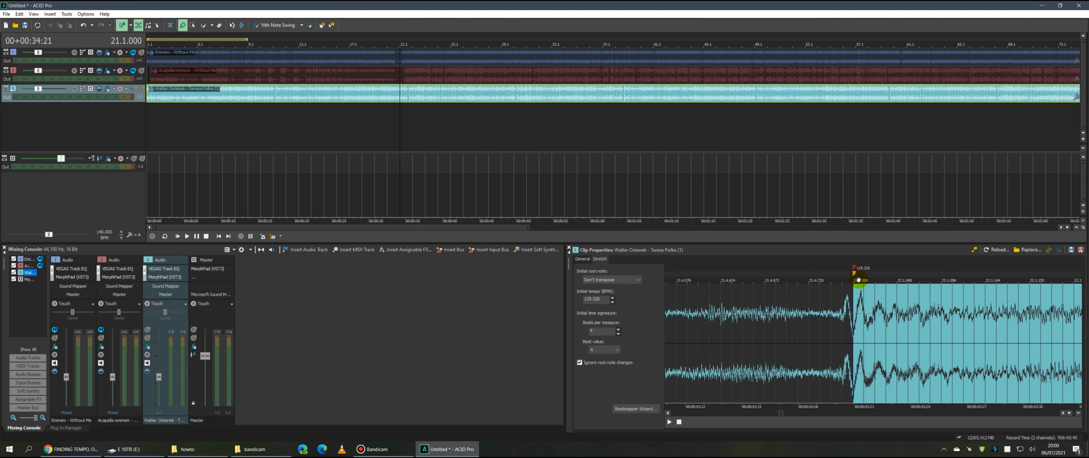
left_click_drag(855, 268, 849, 271)
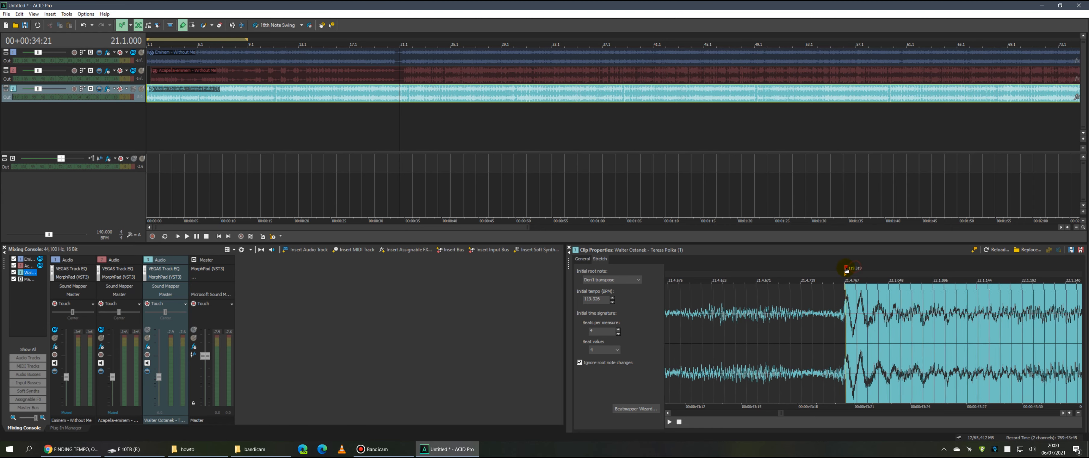
Add a tempo marker at the polka's measure 48 downbeat and align it with the start of the beat.
scroll(858, 298, "down", 3)
scroll(871, 300, "down", 4)
left_click(898, 298)
scroll(871, 296, "up", 10)
left_click(856, 275)
left_click_drag(855, 269, 858, 270)
scroll(905, 325, "down", 3)
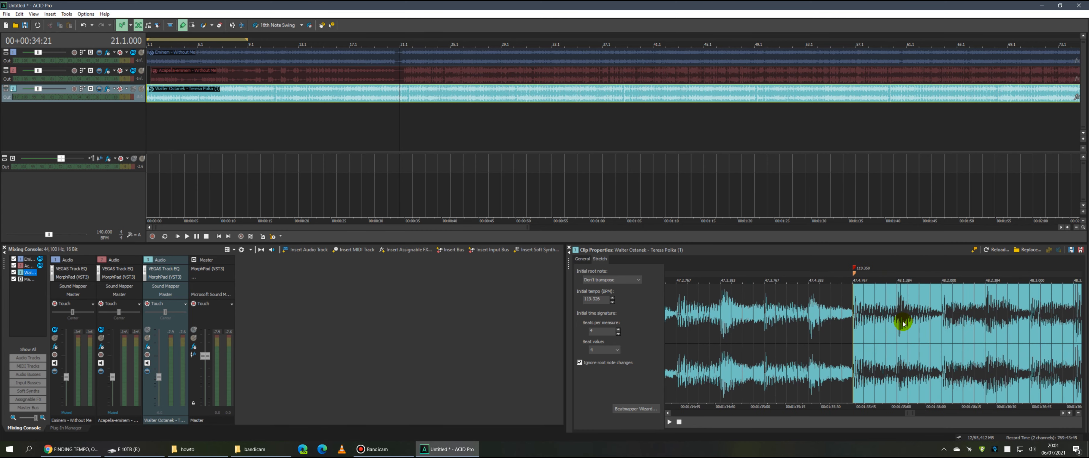
Add a tempo marker at the polka's measure 35 downbeat and shift it earlier onto the start of the beat.
scroll(904, 325, "down", 5)
scroll(834, 304, "up", 8)
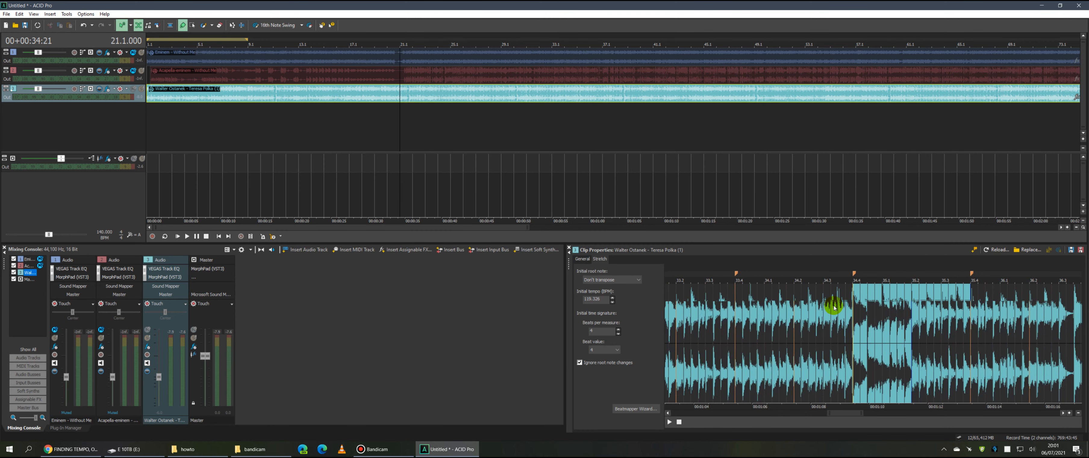
left_click_drag(855, 273, 827, 272)
scroll(855, 295, "down", 8)
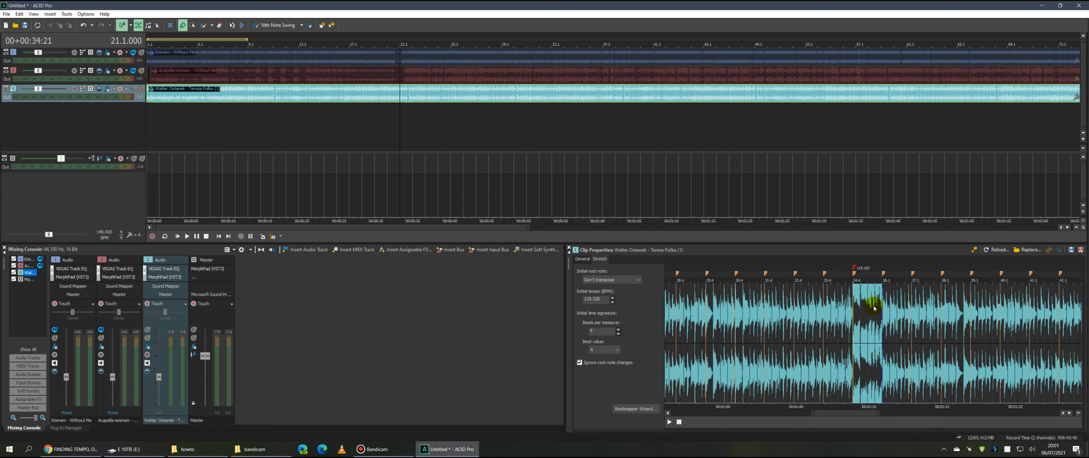
Add a tempo marker at the polka's measure 63 downbeat and line it up with the beat in the waveform.
scroll(966, 301, "up", 8)
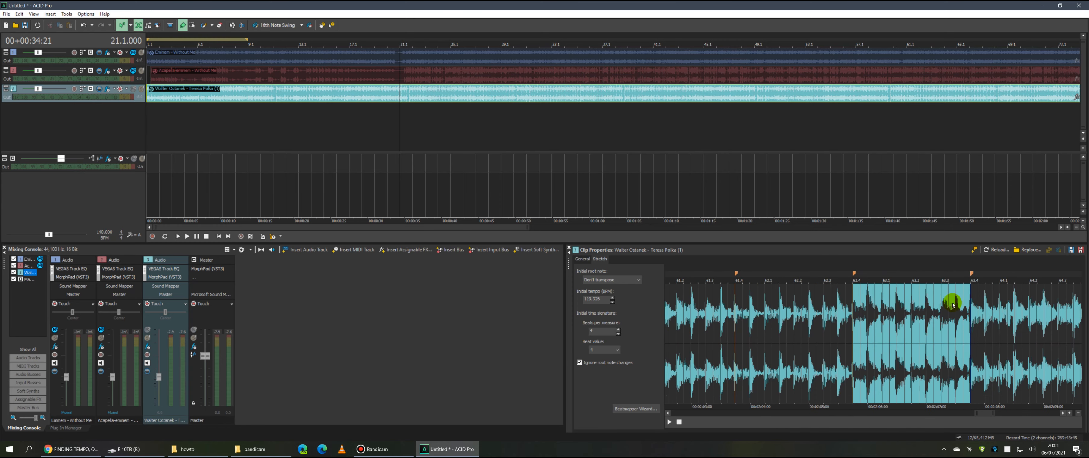
left_click_drag(854, 274, 853, 269)
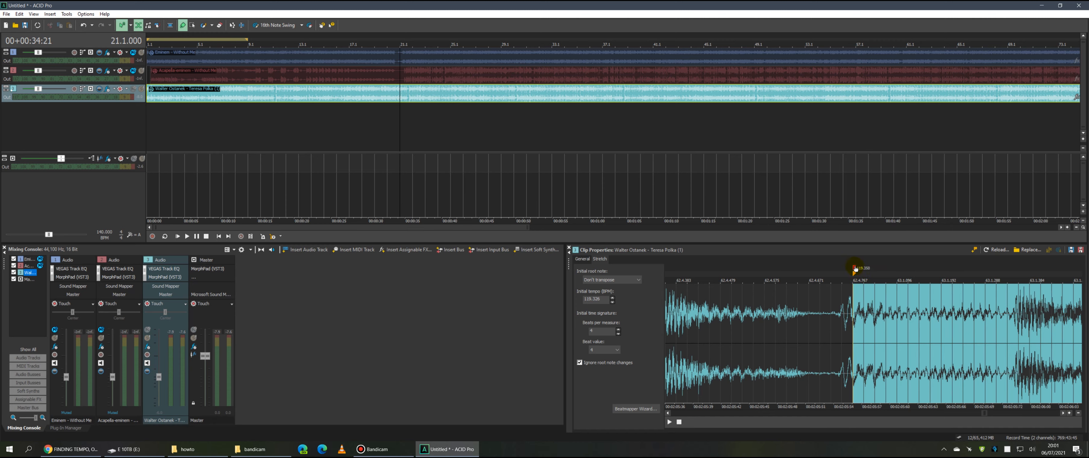
scroll(892, 319, "down", 8)
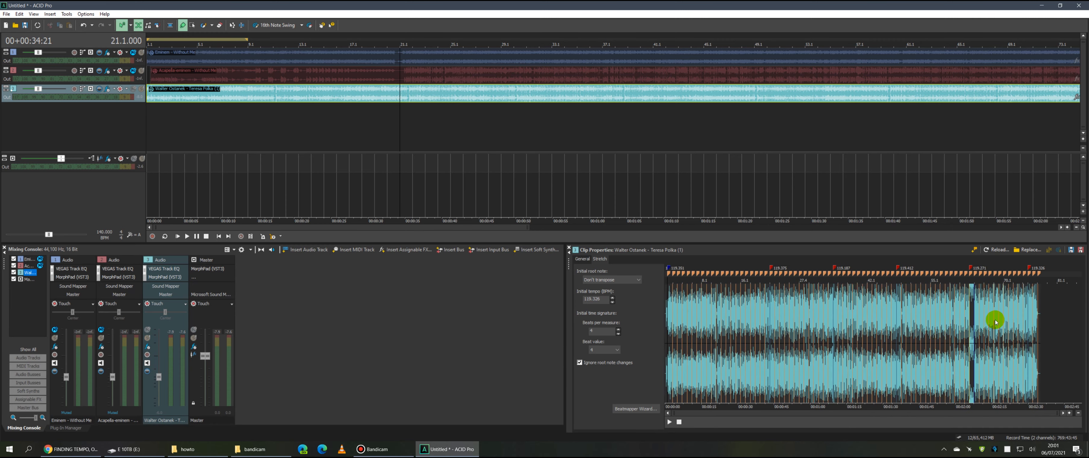
Add a tempo marker at the polka's measure 11 downbeat and move it earlier onto the start of the beat.
double_click(722, 305)
scroll(728, 311, "up", 8)
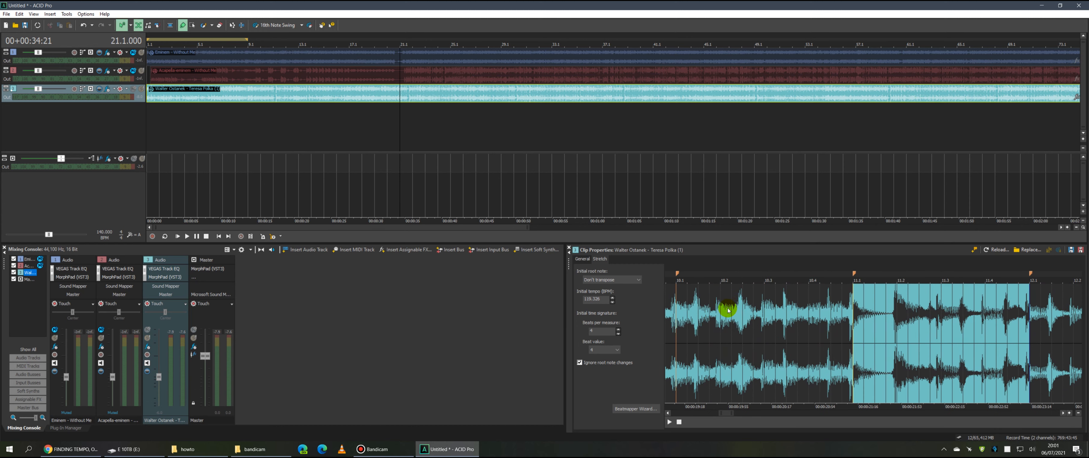
scroll(831, 317, "up", 5)
left_click_drag(853, 274, 821, 270)
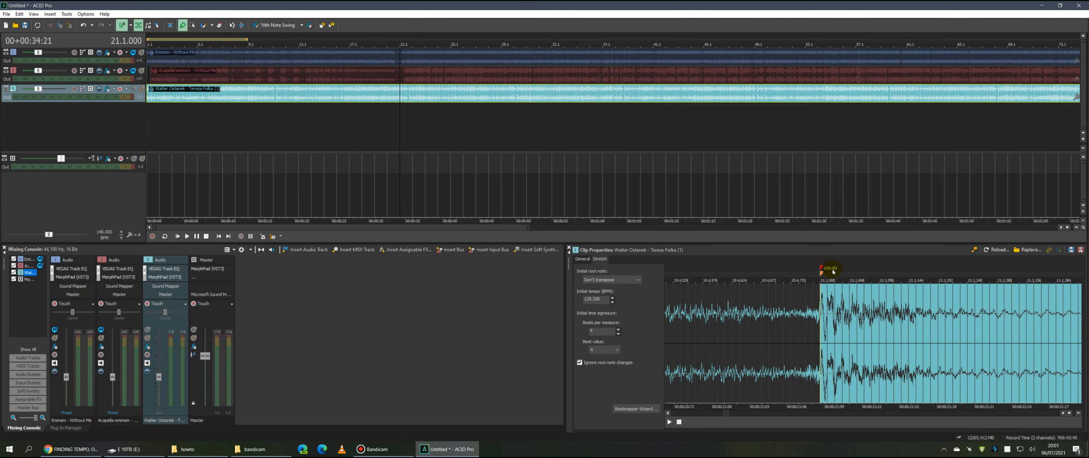
scroll(921, 316, "down", 10)
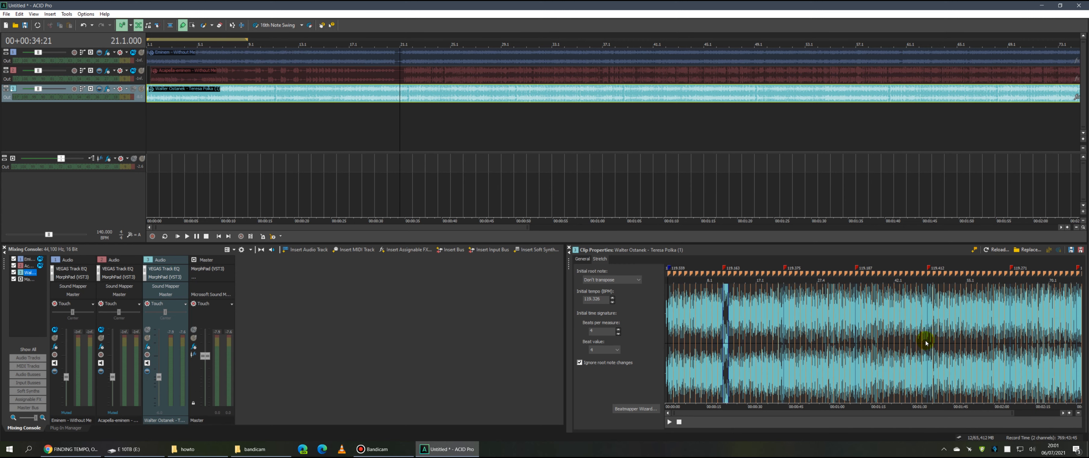
scroll(926, 342, "down", 2)
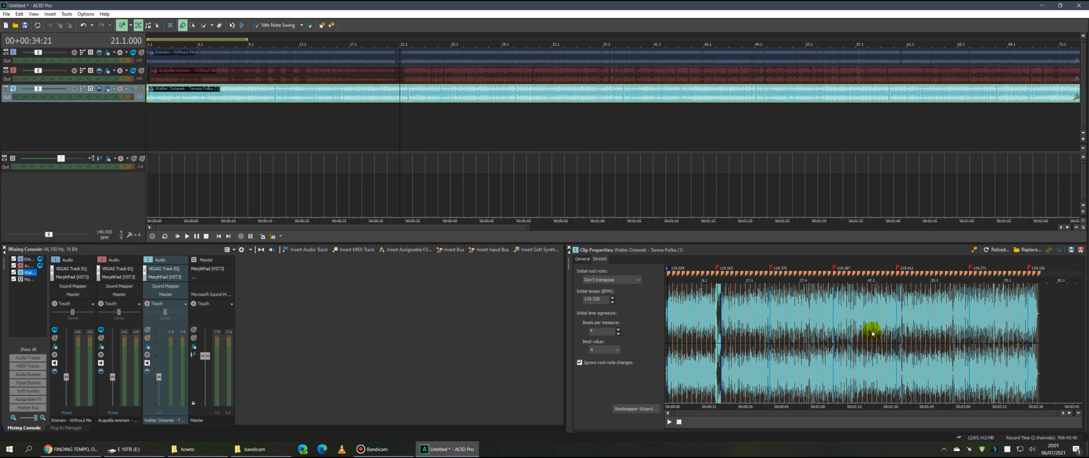
Check how the polka's downbeat marker at measure 42 lines up with the waveform.
left_click(865, 294)
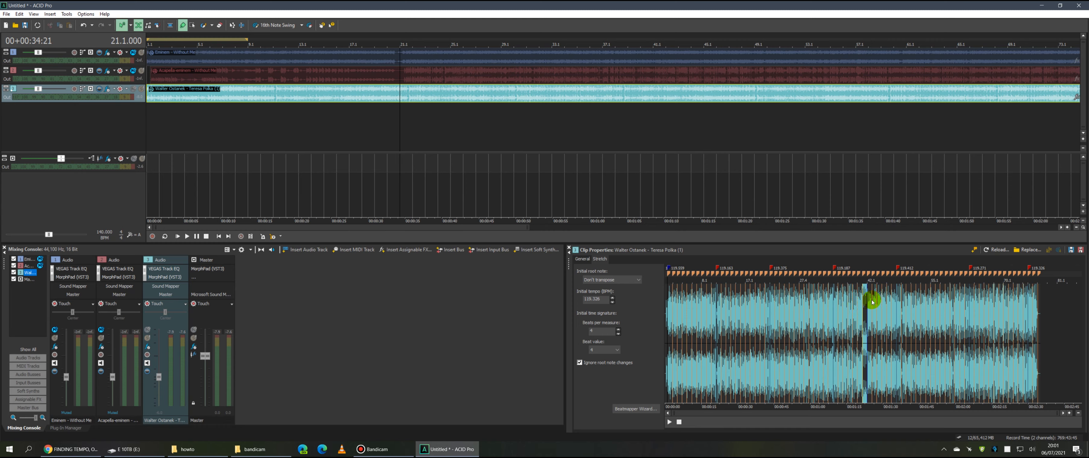
scroll(872, 296, "up", 10)
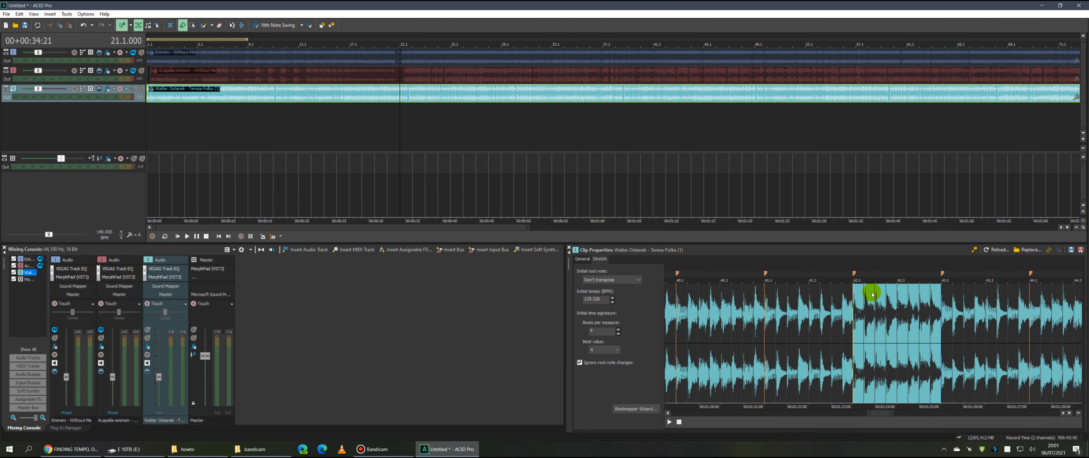
scroll(872, 292, "down", 10)
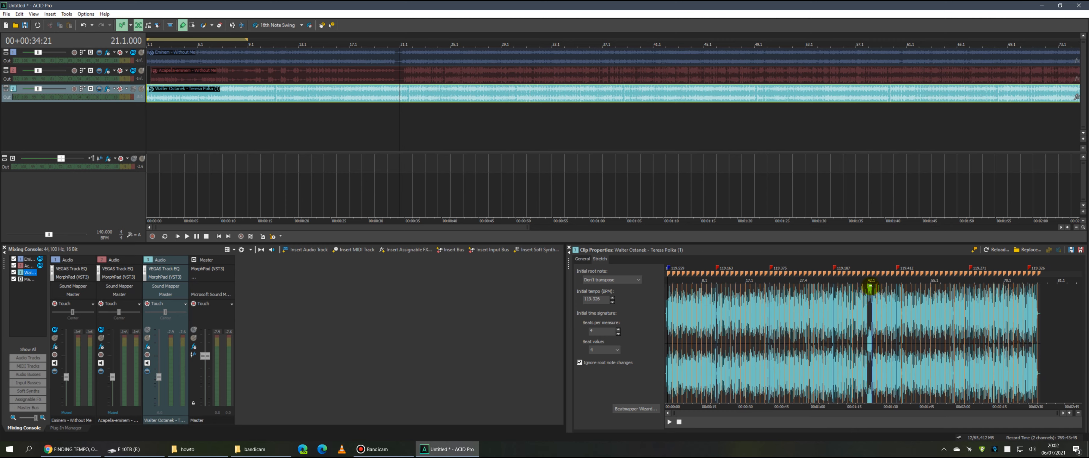
scroll(872, 291, "up", 6)
scroll(872, 288, "up", 4)
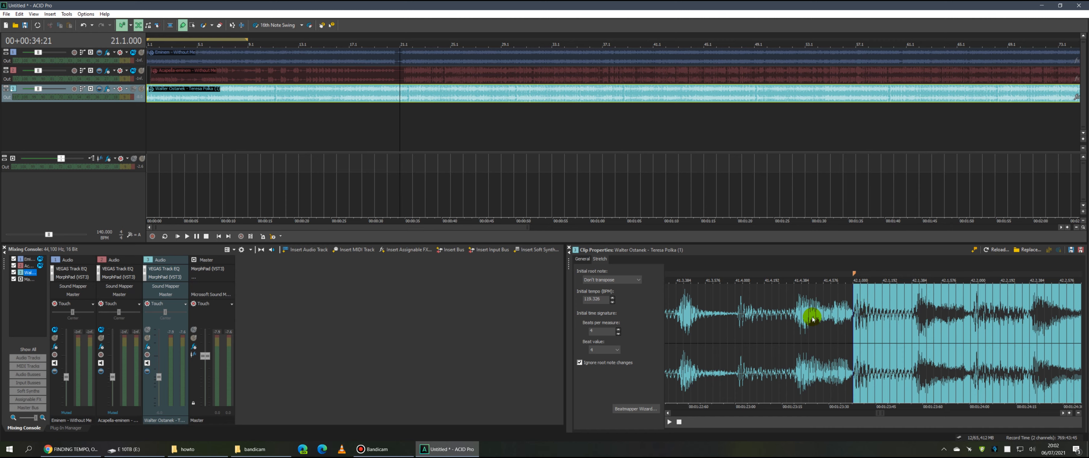
scroll(888, 317, "down", 10)
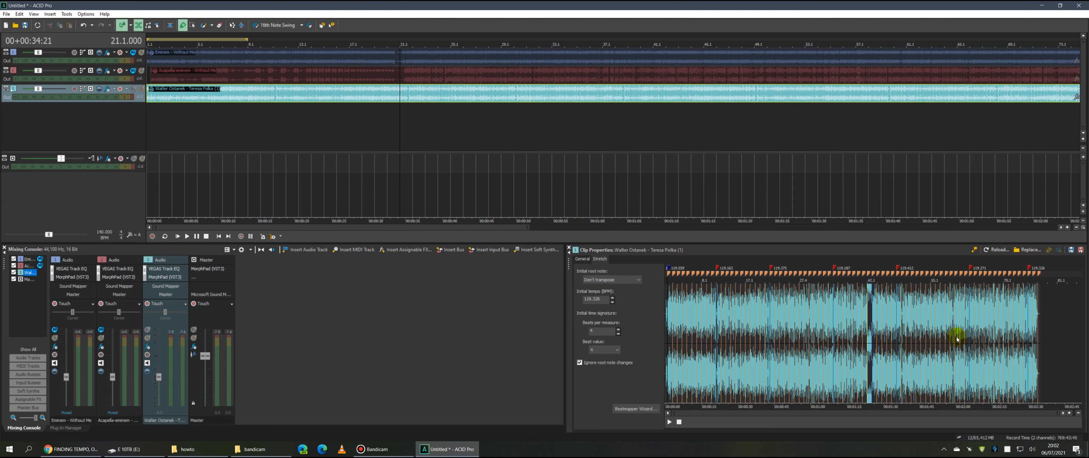
Play the polka from the start of the timeline to hear its corrected timing, and stop playback.
left_click(185, 96)
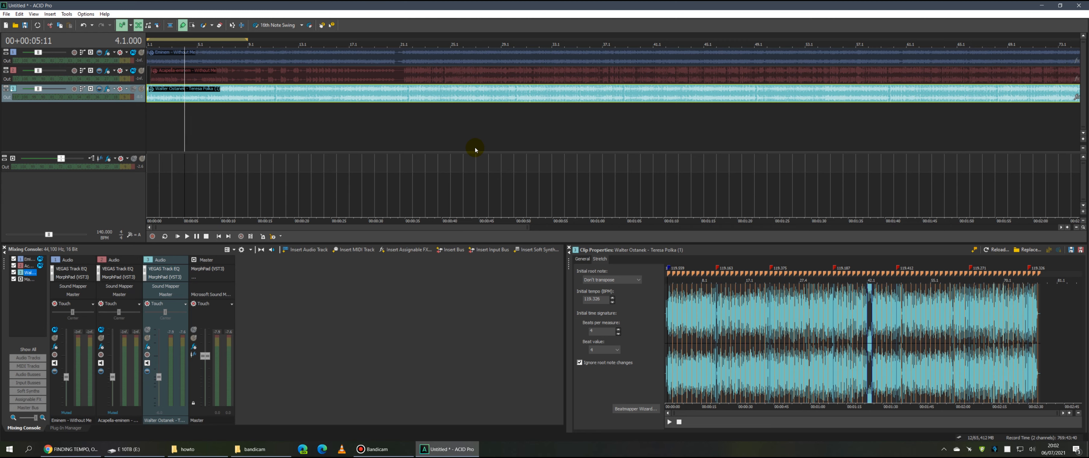
left_click(150, 111)
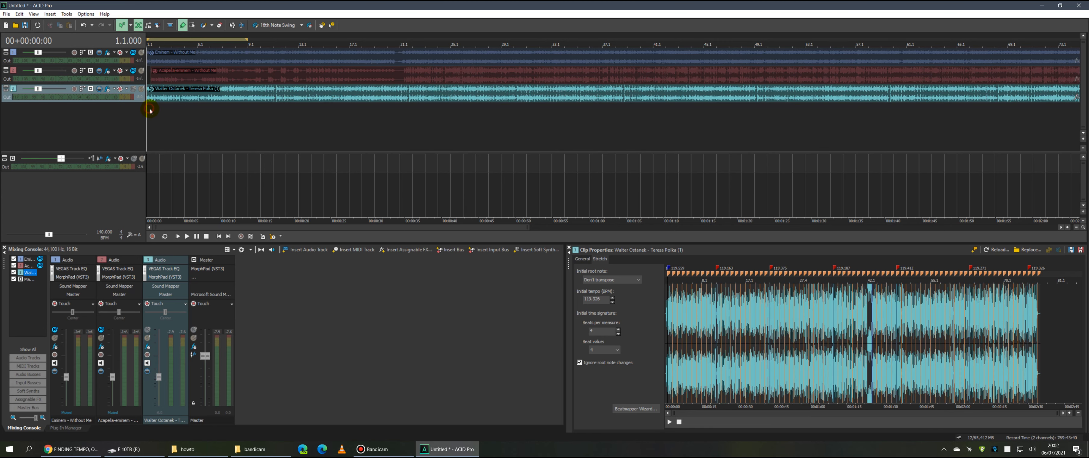
key("space")
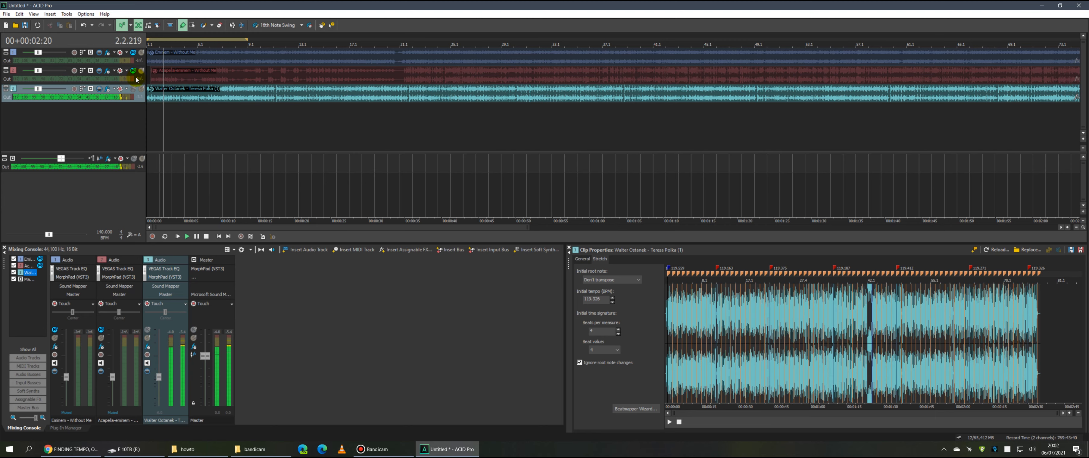
key("space")
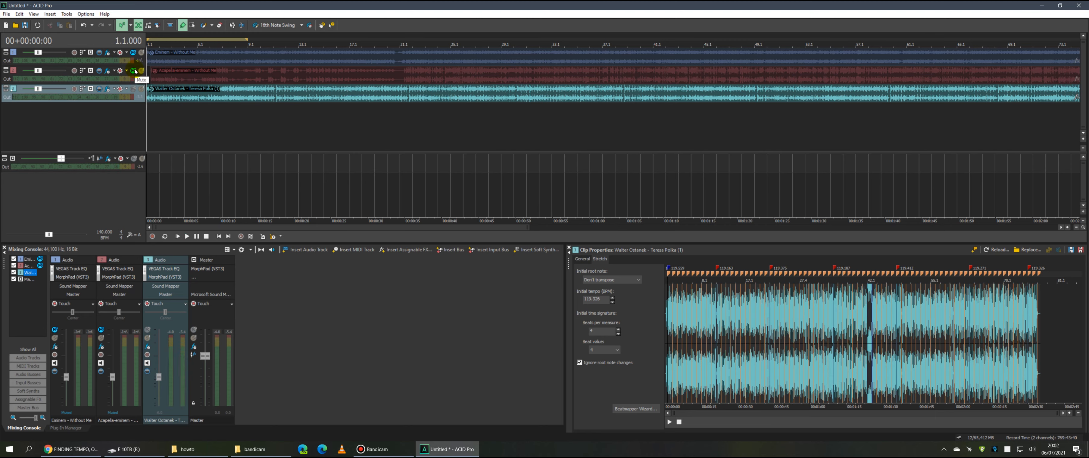
Unmute the acapella track, play it together with the polka from the start of the project, and stop playback.
left_click(135, 71)
left_click(193, 101)
key("space")
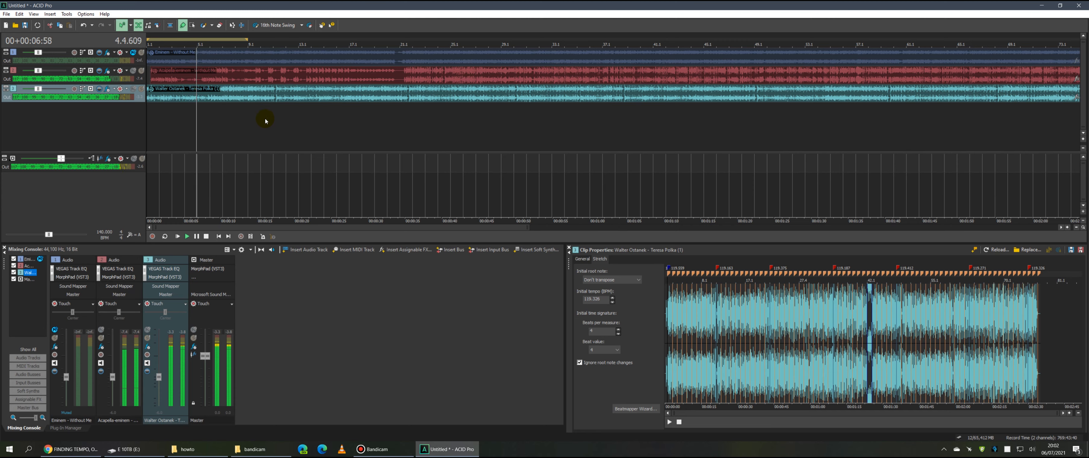
left_click(207, 238)
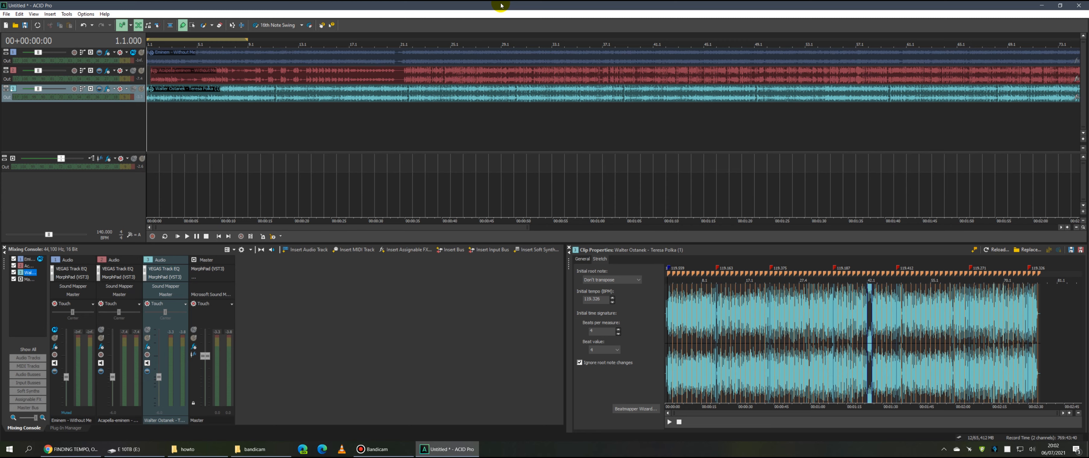